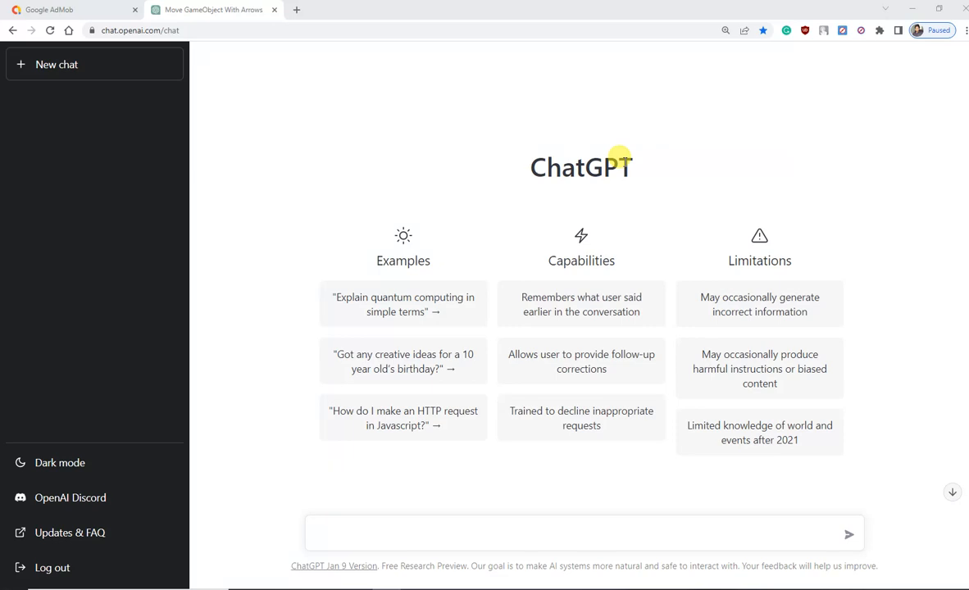
- Switch to Unity, move the sphere to about X 921.98, Z -3.68, and remove its missing script component
key(alt+Tab)
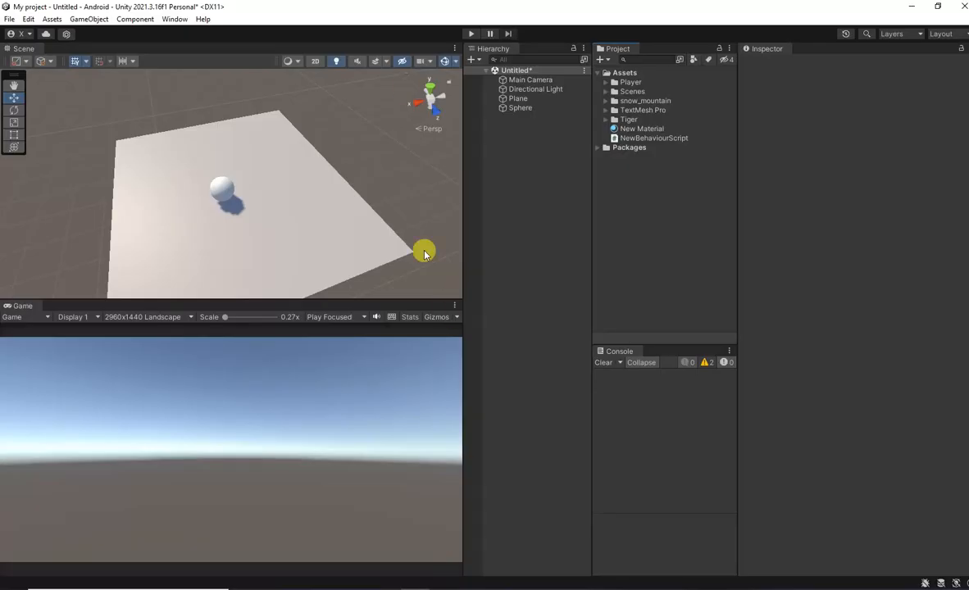
click(227, 194)
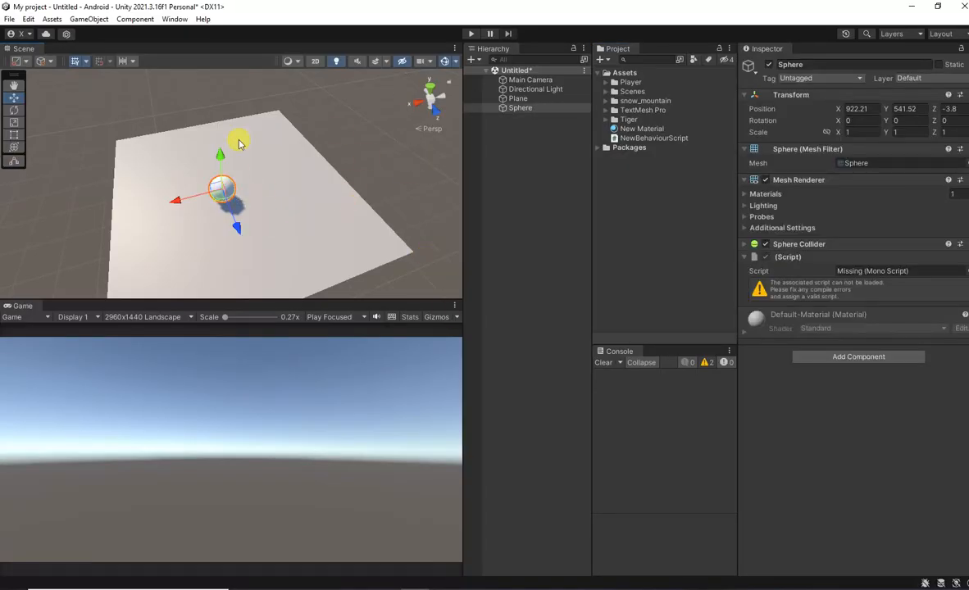
mouse_move(240, 230)
mouse_down()
mouse_move(243, 242)
mouse_move(201, 192)
mouse_move(195, 201)
mouse_move(156, 195)
mouse_move(251, 229)
mouse_up()
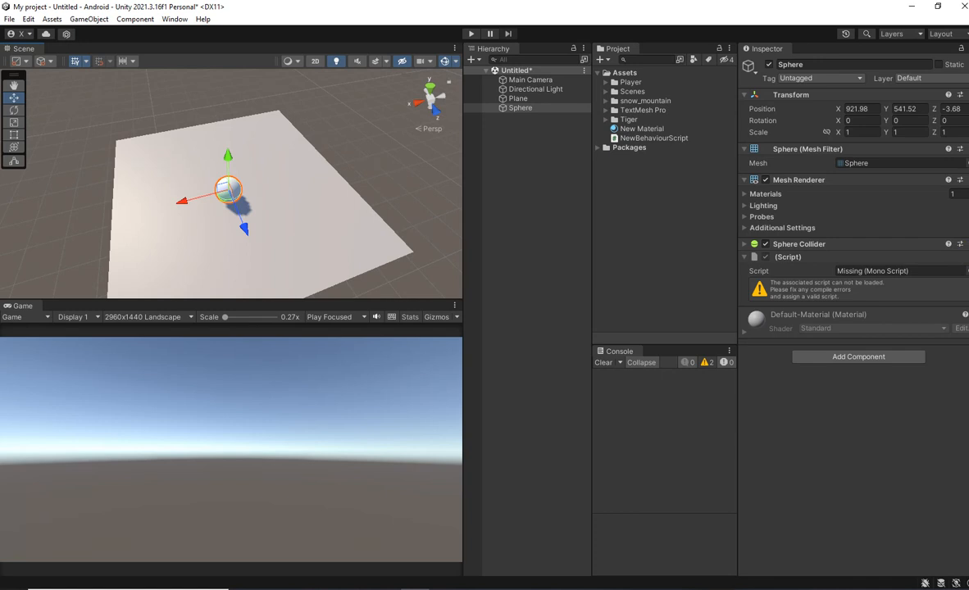
click(961, 257)
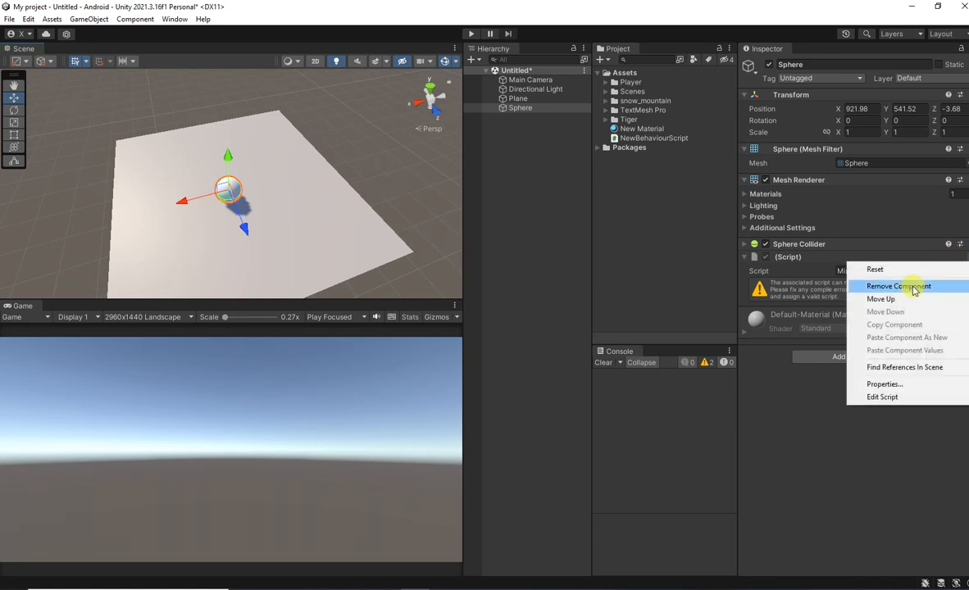
click(854, 283)
- Ask ChatGPT in the browser to "move gameobject by using arrow keys" and copy the code from its answer
key(alt+Tab)
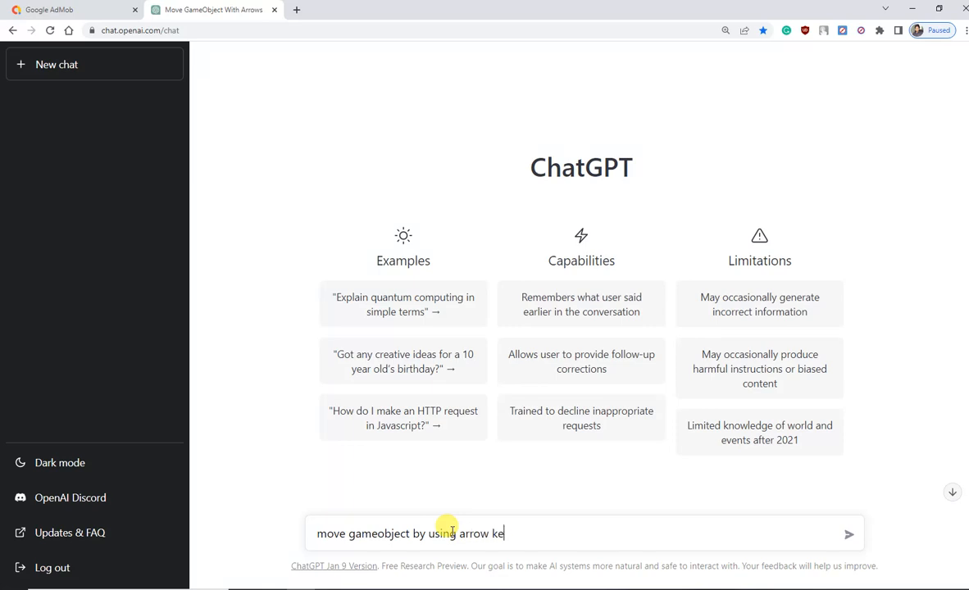
key(Return)
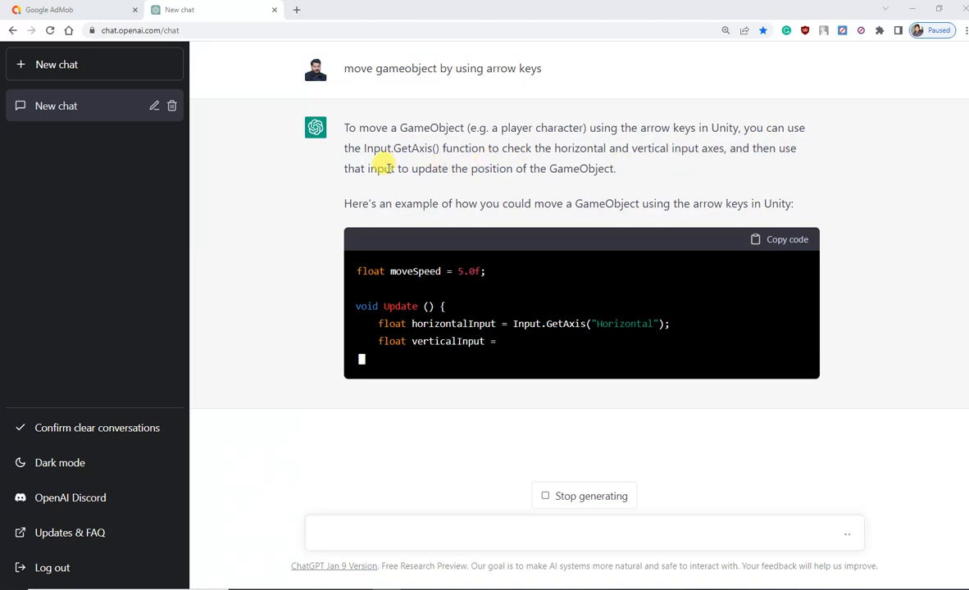
drag(365, 148, 443, 139)
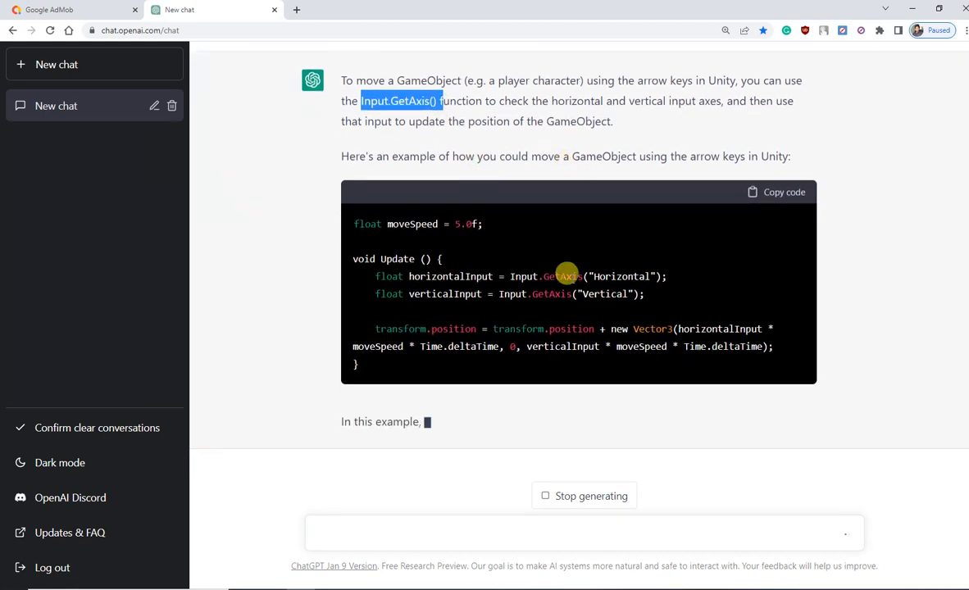
scroll(596, 306, up, 1)
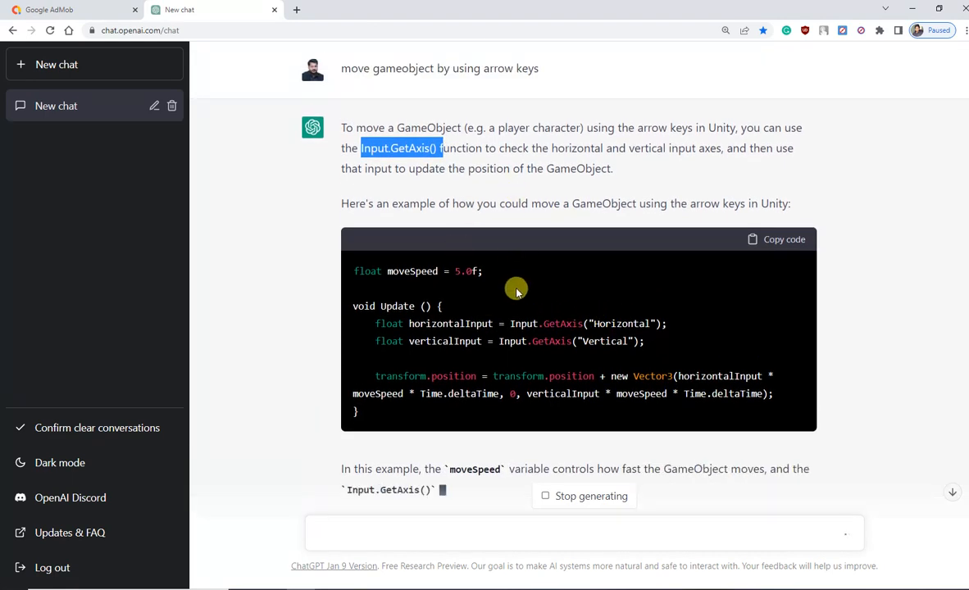
drag(359, 148, 435, 149)
click(528, 158)
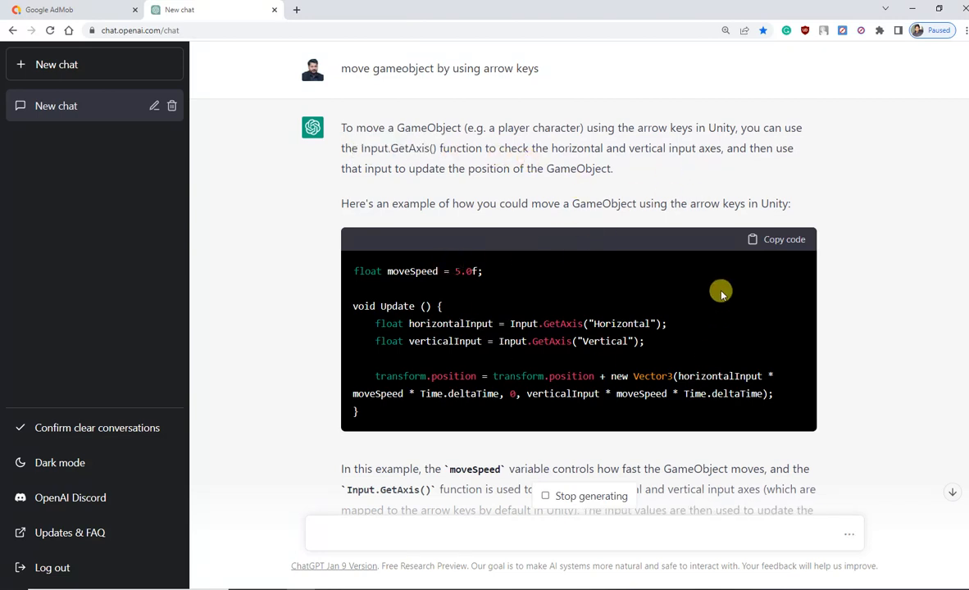
scroll(512, 323, down, 2)
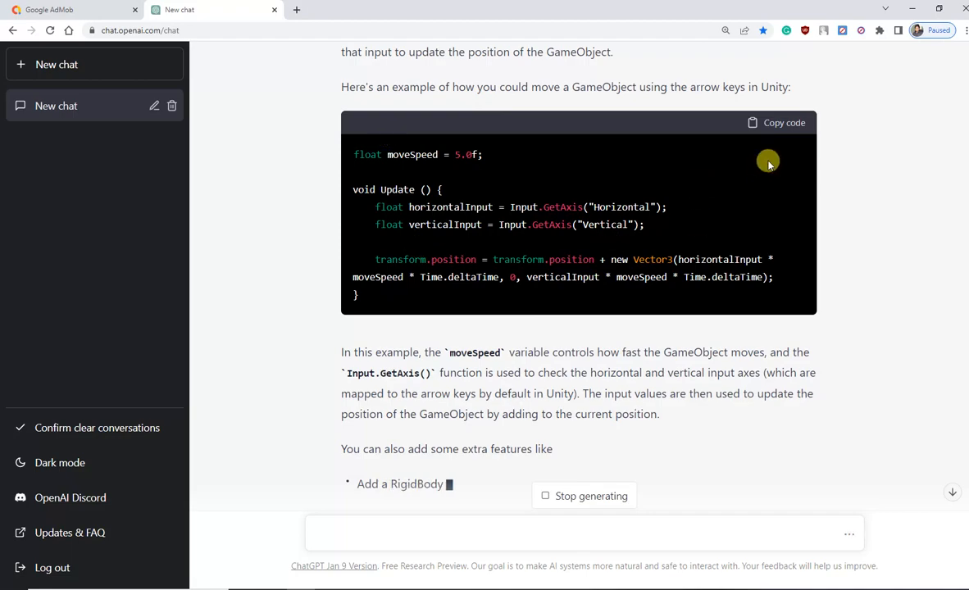
click(776, 122)
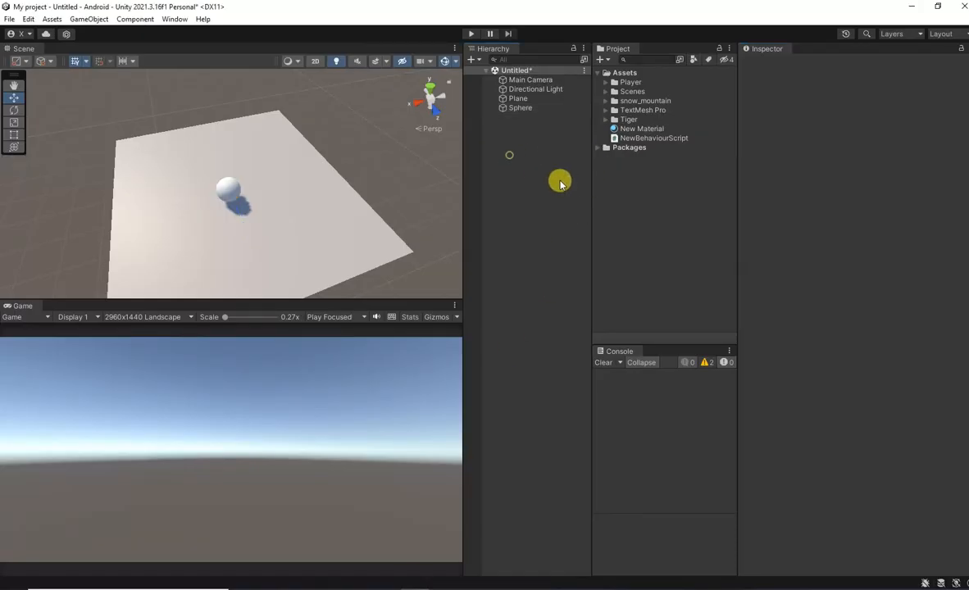
- In Unity, add a new script component named PlayerMovement to the Sphere
click(520, 107)
click(855, 301)
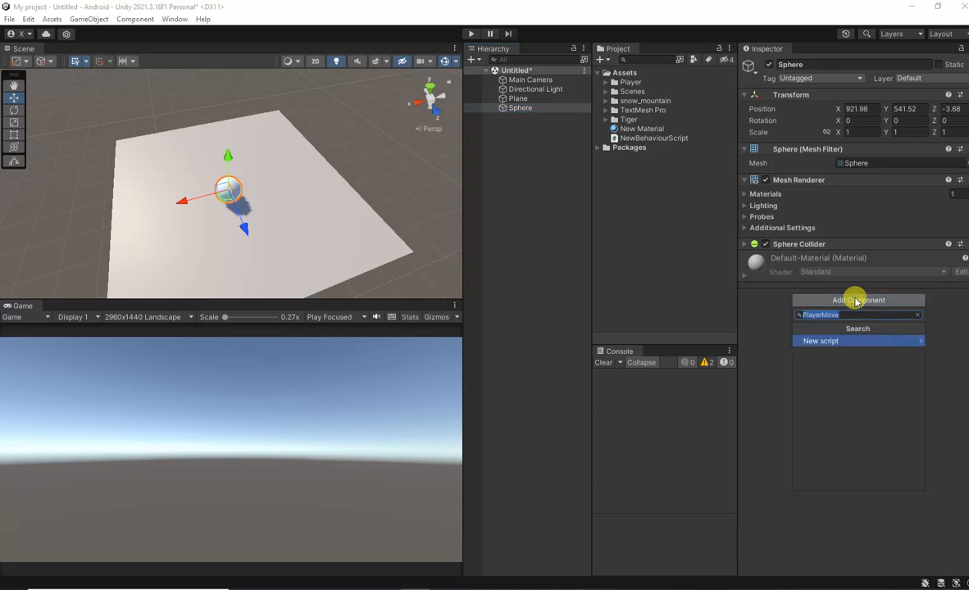
text(PlayerM)
key(Return)
key(Return)
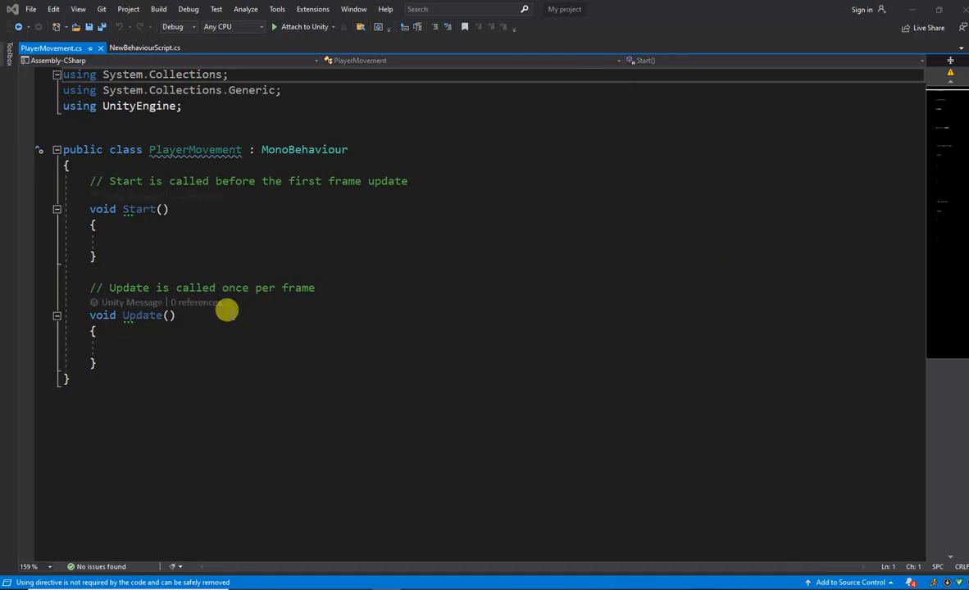
- Replace the default Start and Update methods in PlayerMovement.cs with the copied movement code and save the script
drag(82, 176, 173, 363)
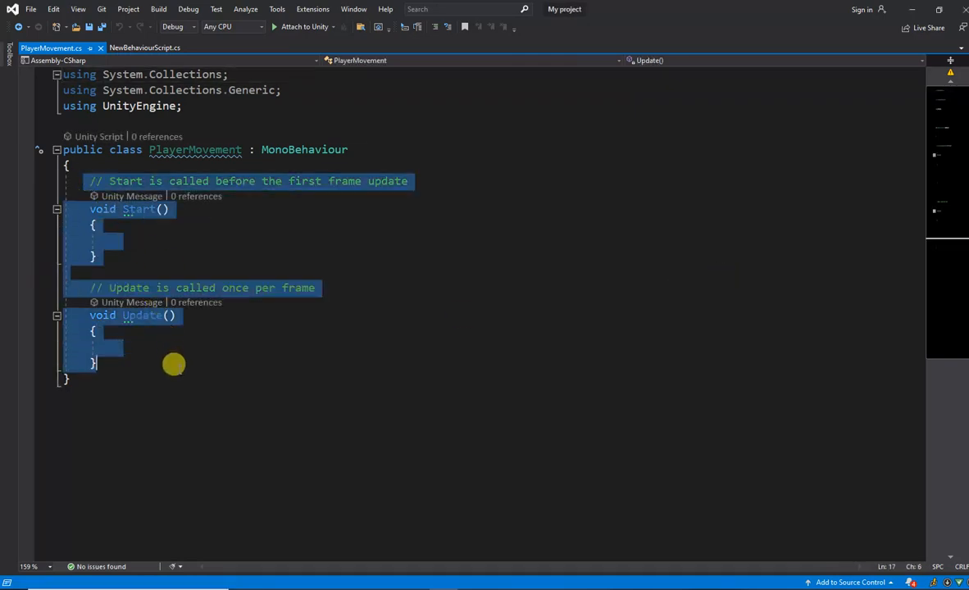
key(ctrl+v)
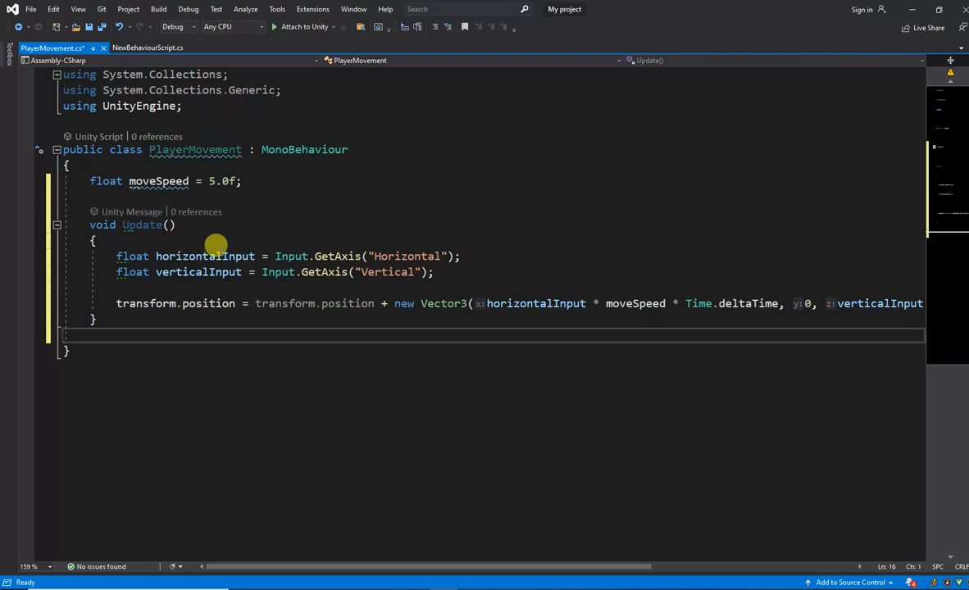
click(385, 272)
double_click(385, 272)
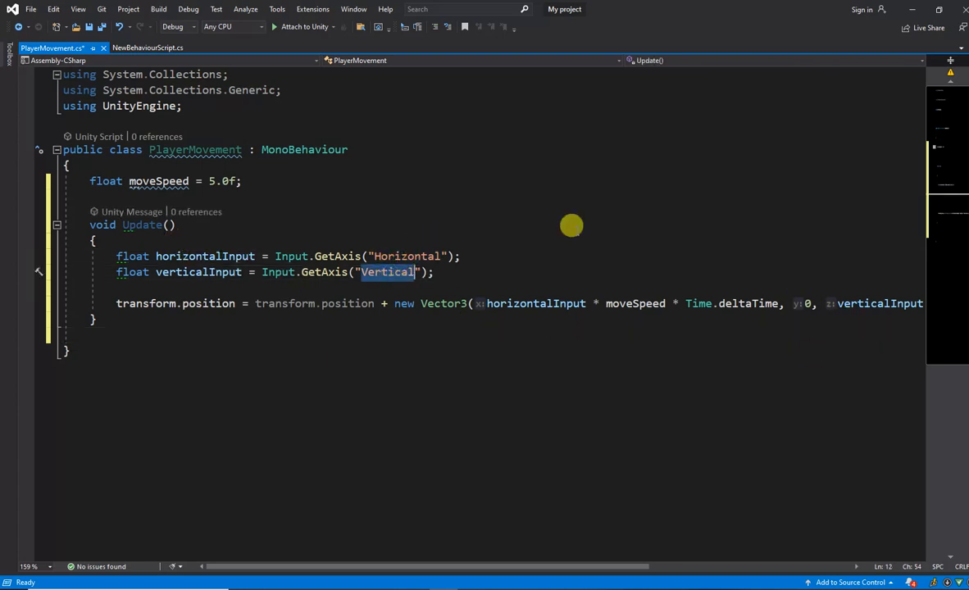
drag(115, 297, 857, 303)
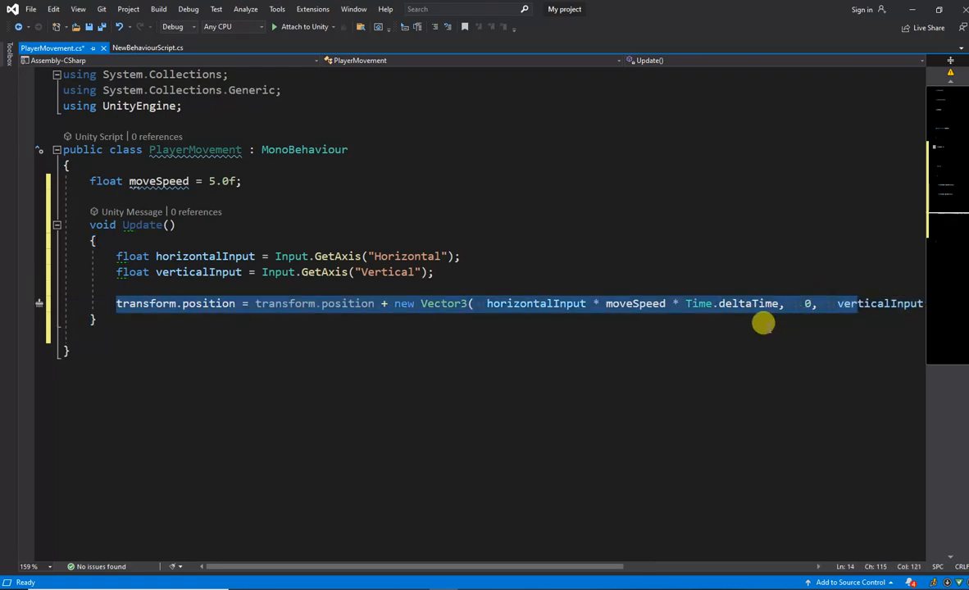
key(ctrl+s)
- Return to Unity, run the scene, test moving the sphere forward, backward and sideways with the keyboard, and stop the run
click(386, 566)
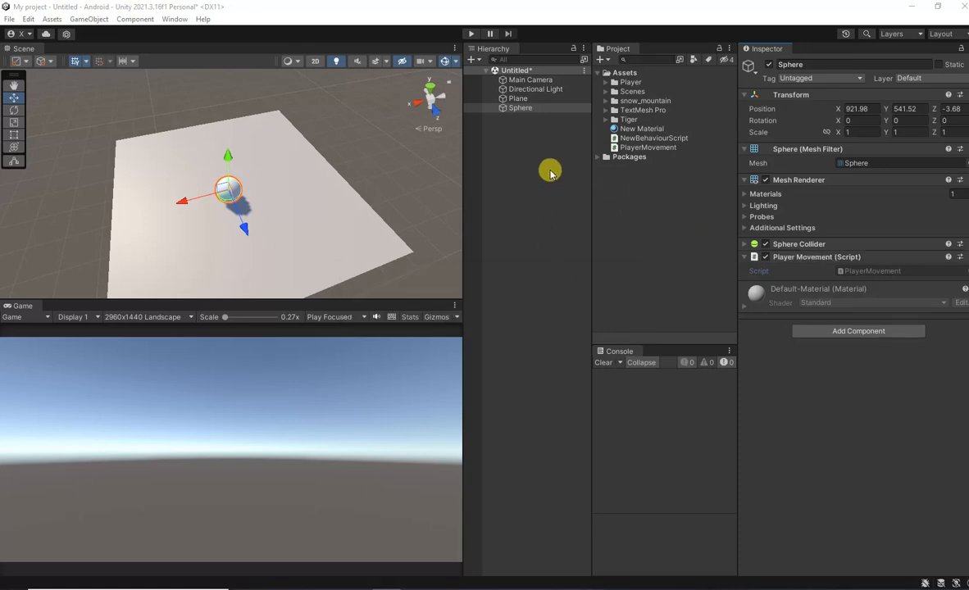
click(518, 106)
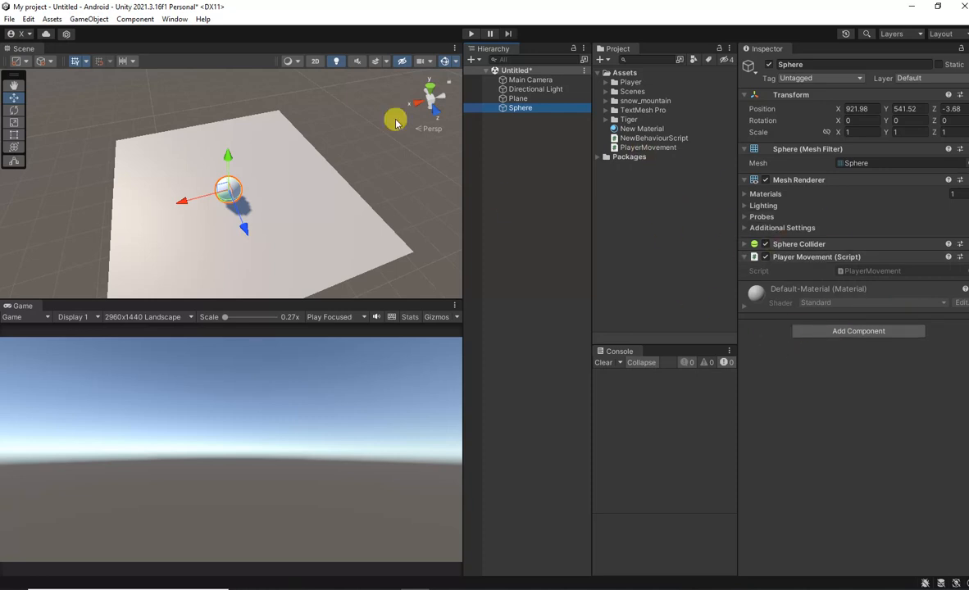
click(472, 35)
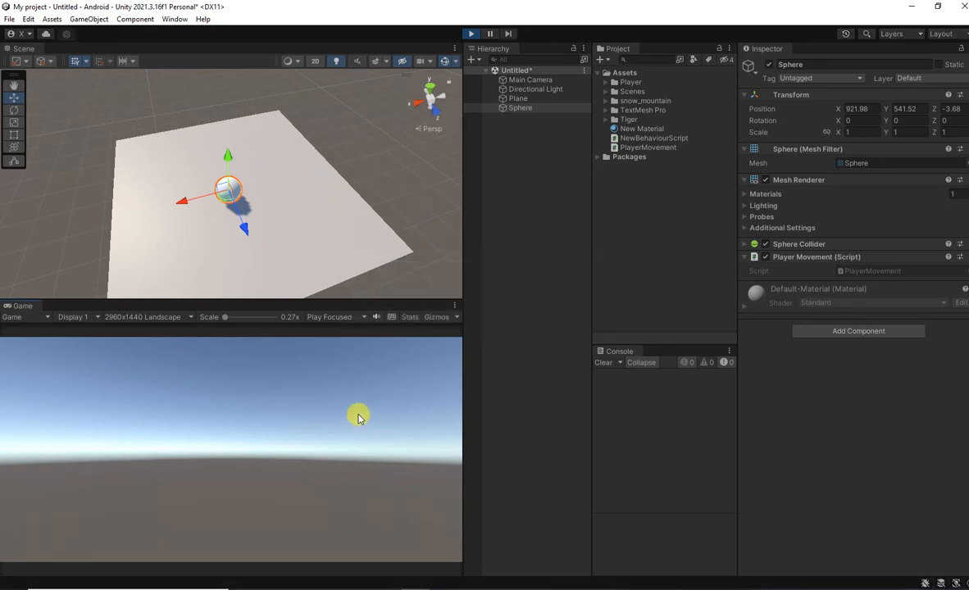
key(s)
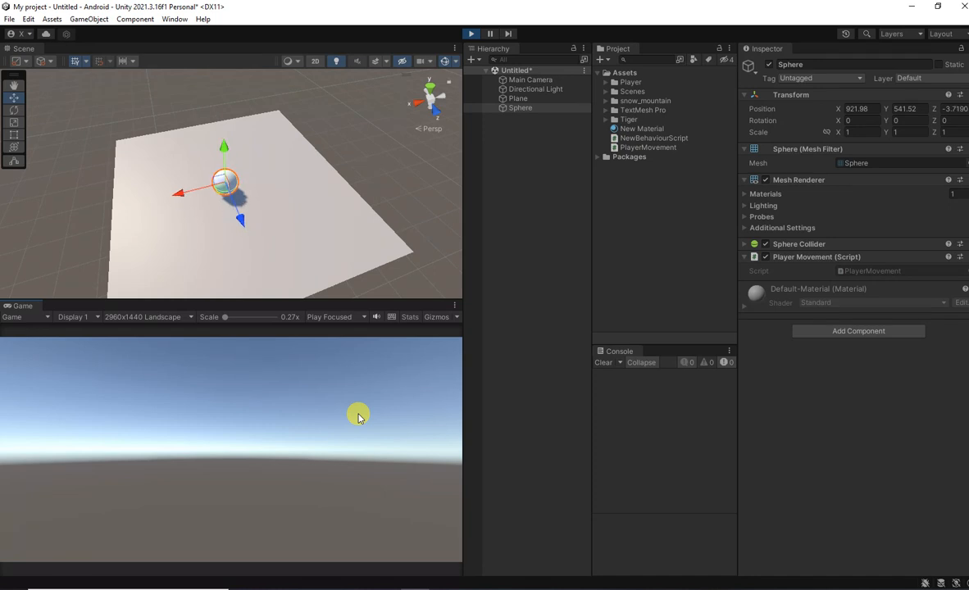
key(w)
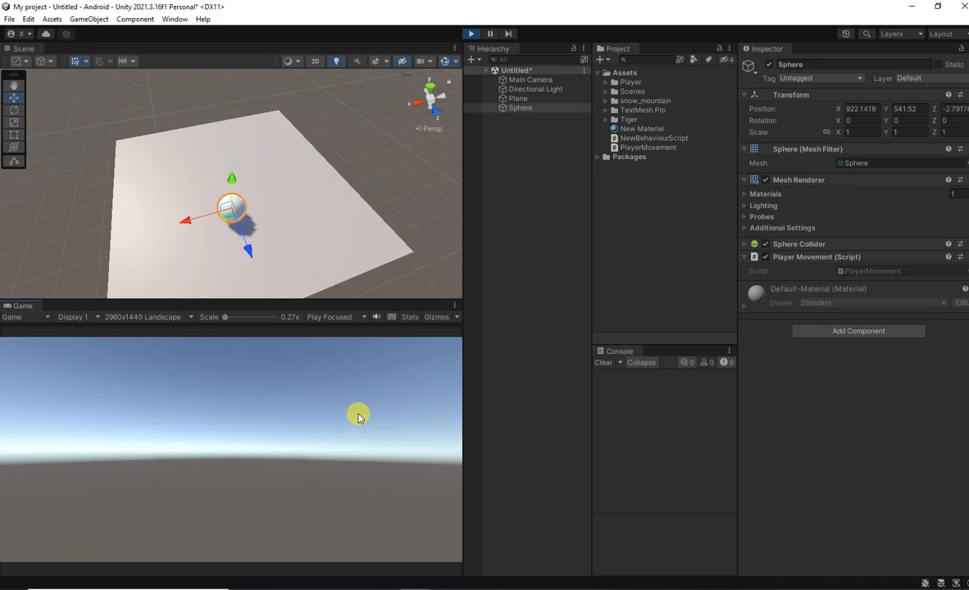
key(s)
key(d)
key(w)
key(s)
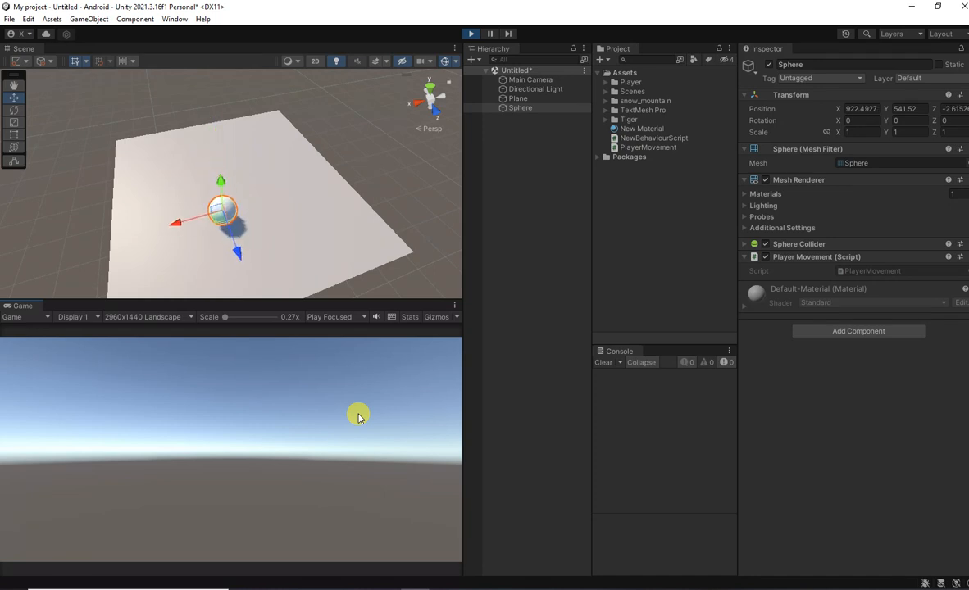
key(d)
key(s)
key(w)
key(a)
key(s)
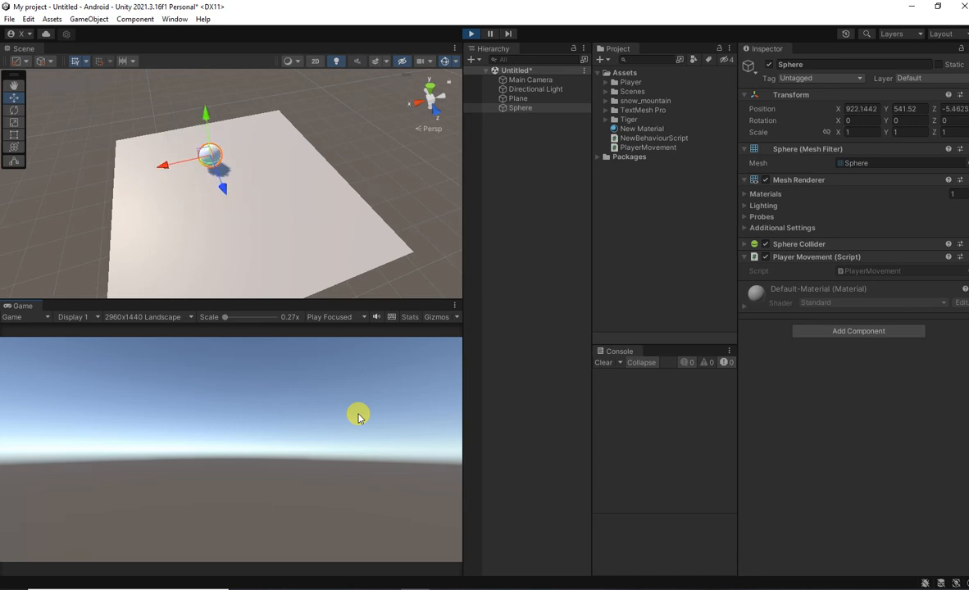
key(w)
key(s)
key(w)
key(d)
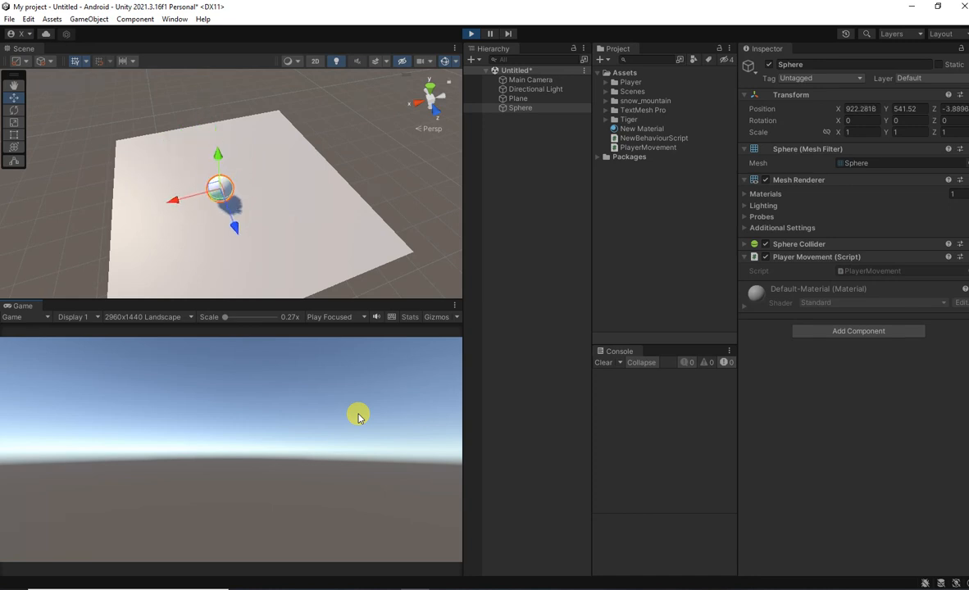
key(s)
key(w)
key(w)
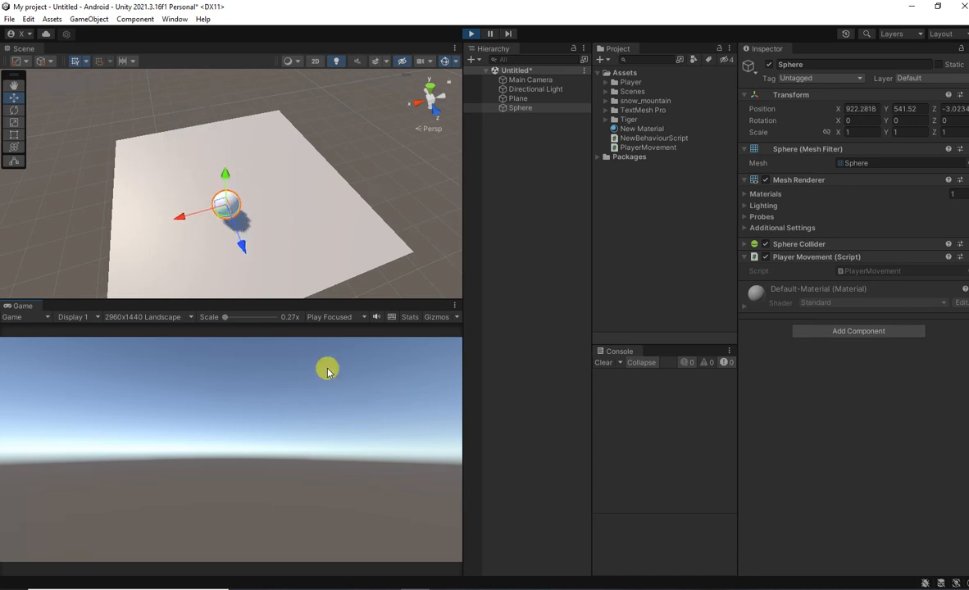
click(470, 34)
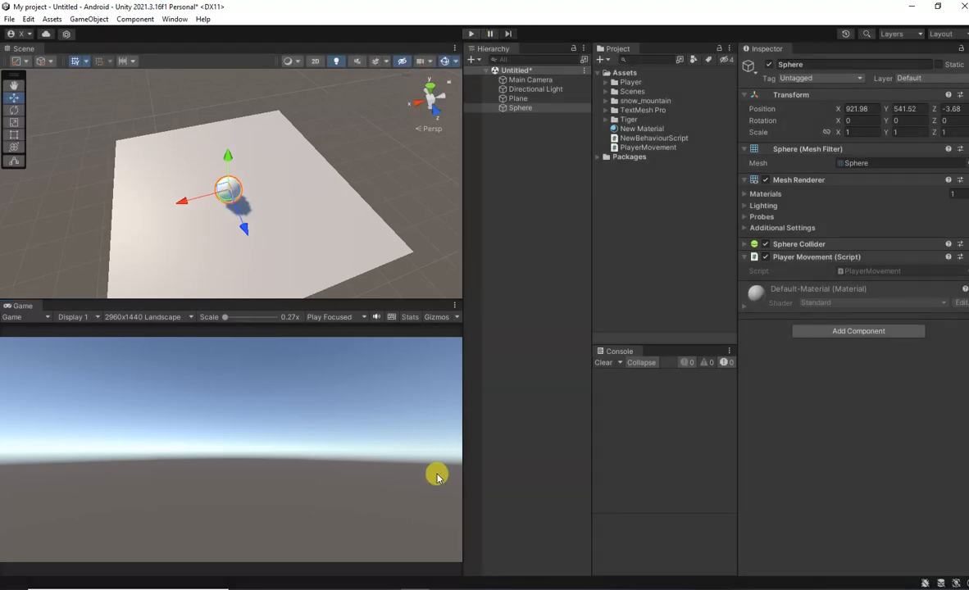
- Look over the rest of ChatGPT's answer and raise the sphere in Unity to about Y 542.37
key(alt+Tab)
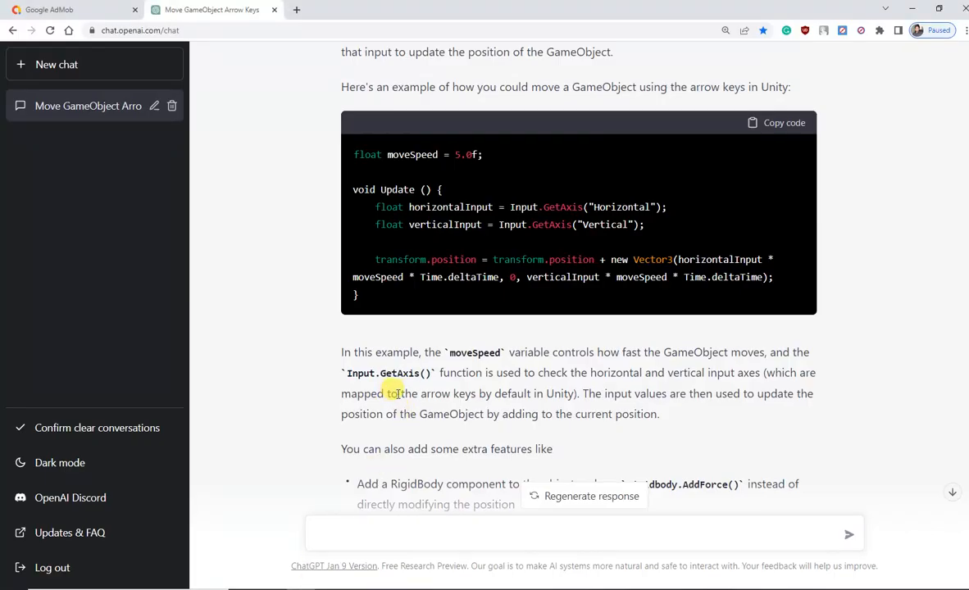
scroll(411, 410, down, 2)
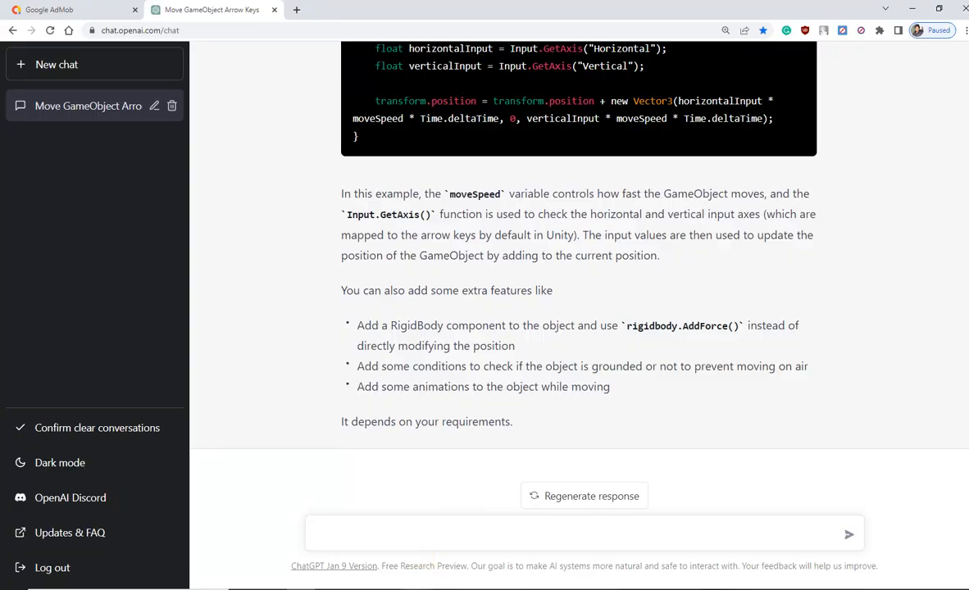
key(alt+Tab)
drag(227, 162, 239, 138)
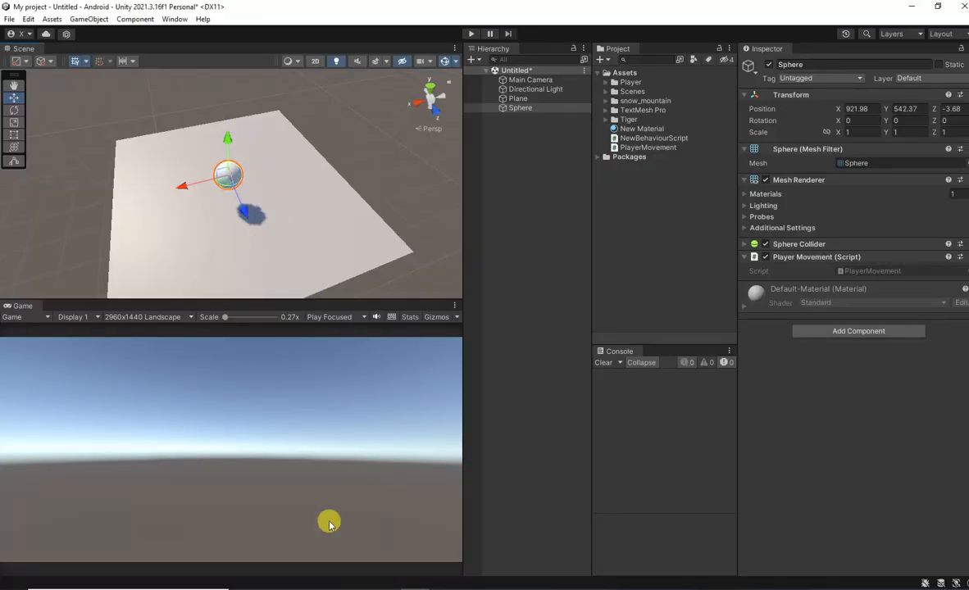
- Ask ChatGPT to "jump a gameobject by using the space key in unity" and review the space-key check in its answer
key(alt+Tab)
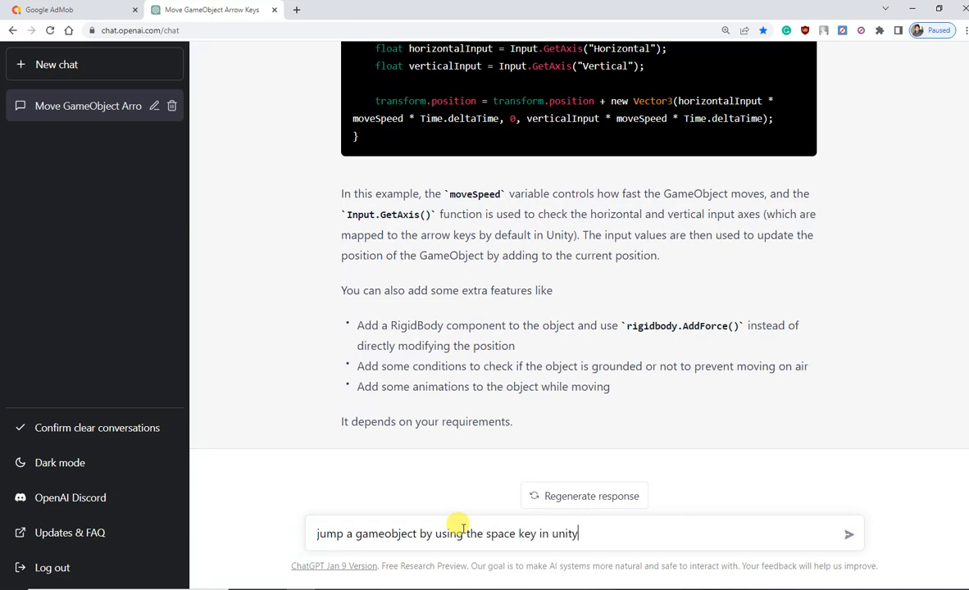
key(Return)
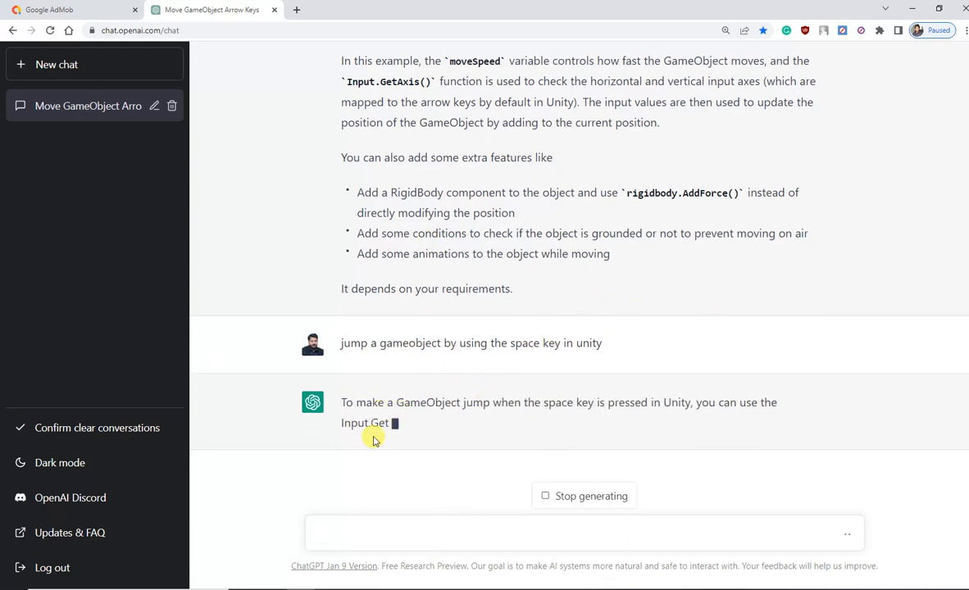
drag(343, 423, 457, 411)
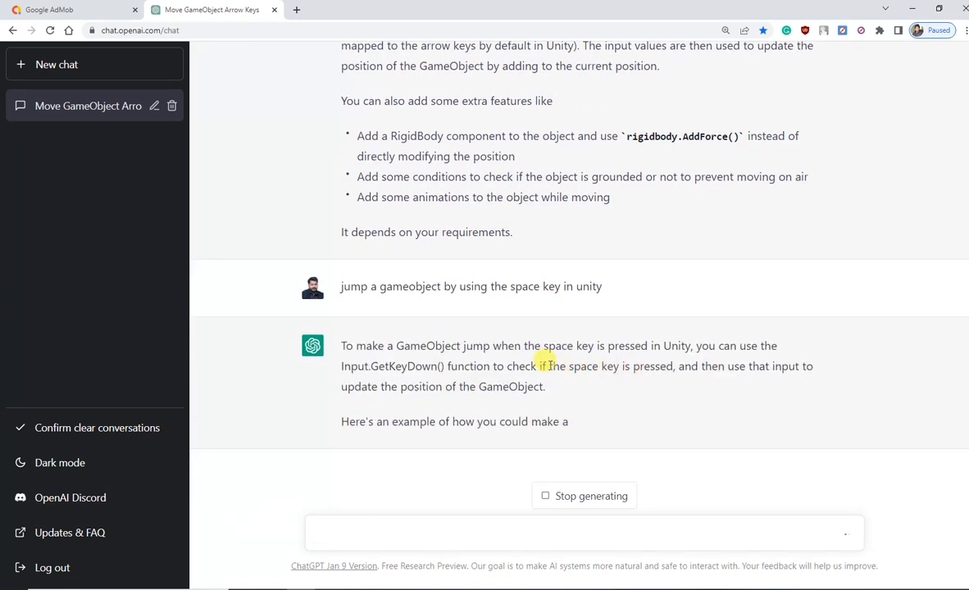
drag(548, 367, 705, 367)
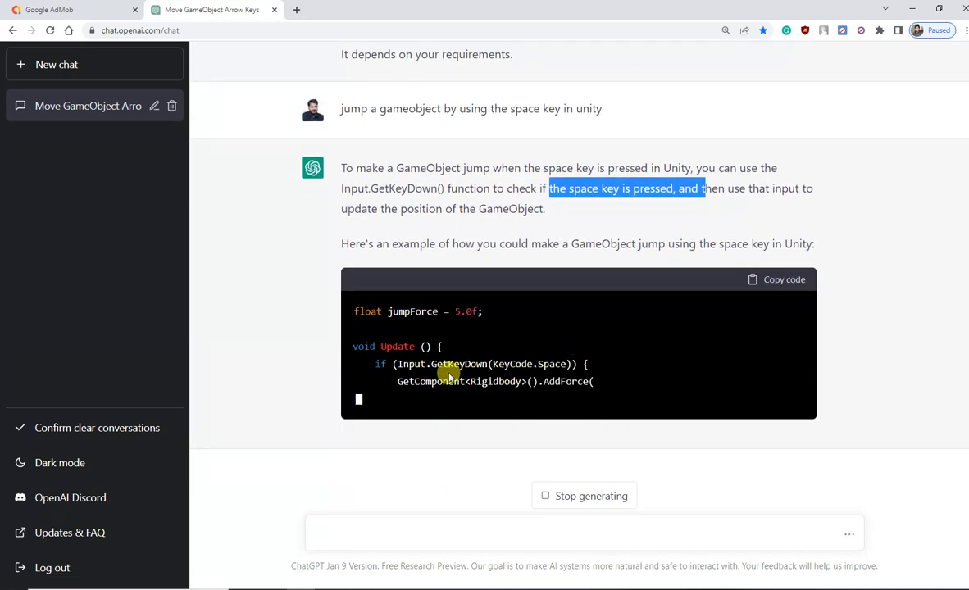
drag(488, 364, 613, 359)
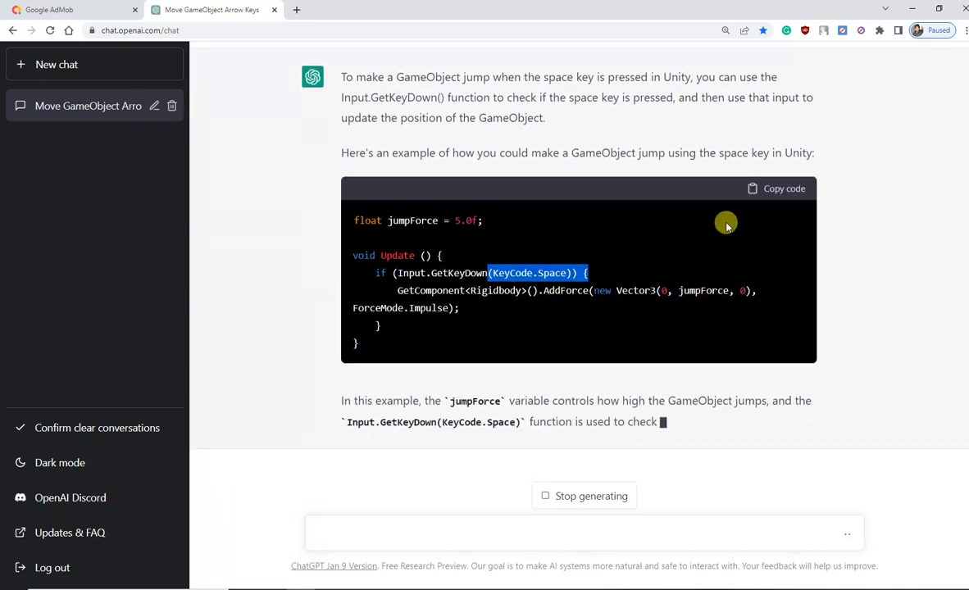
- Copy ChatGPT's jump code, replace the movement code in the PlayerMovement class with it, and save the script
click(777, 171)
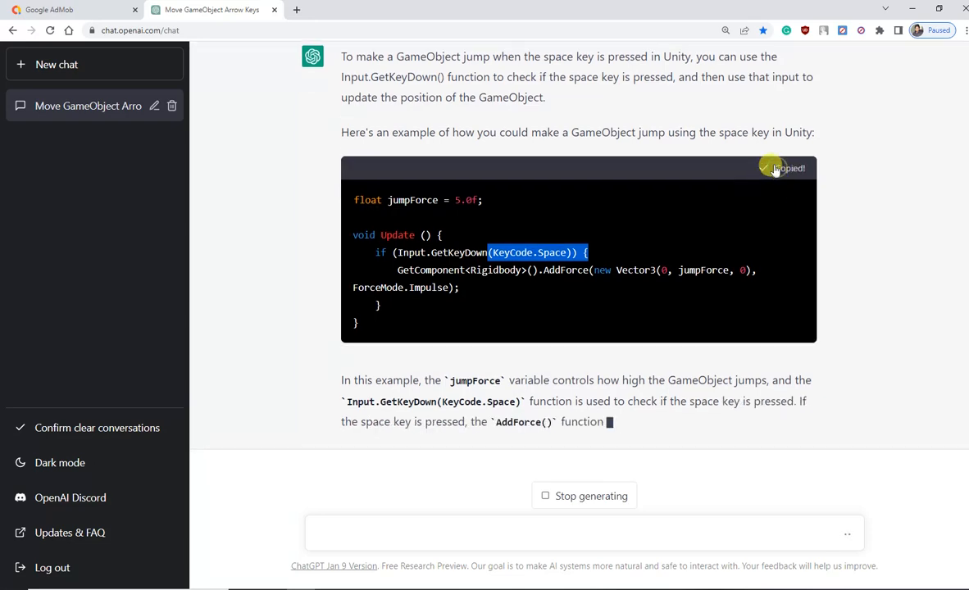
click(443, 588)
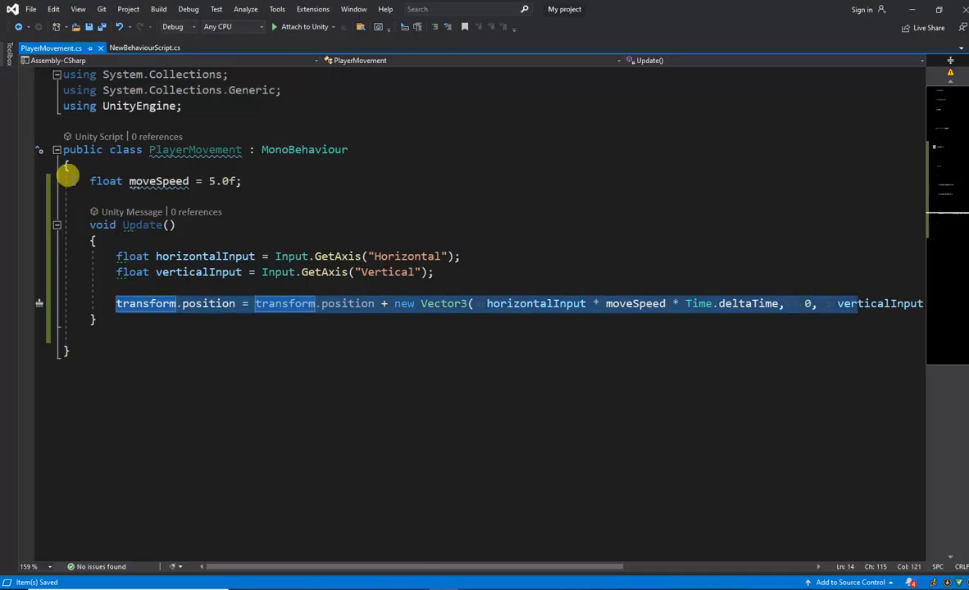
drag(80, 173, 97, 324)
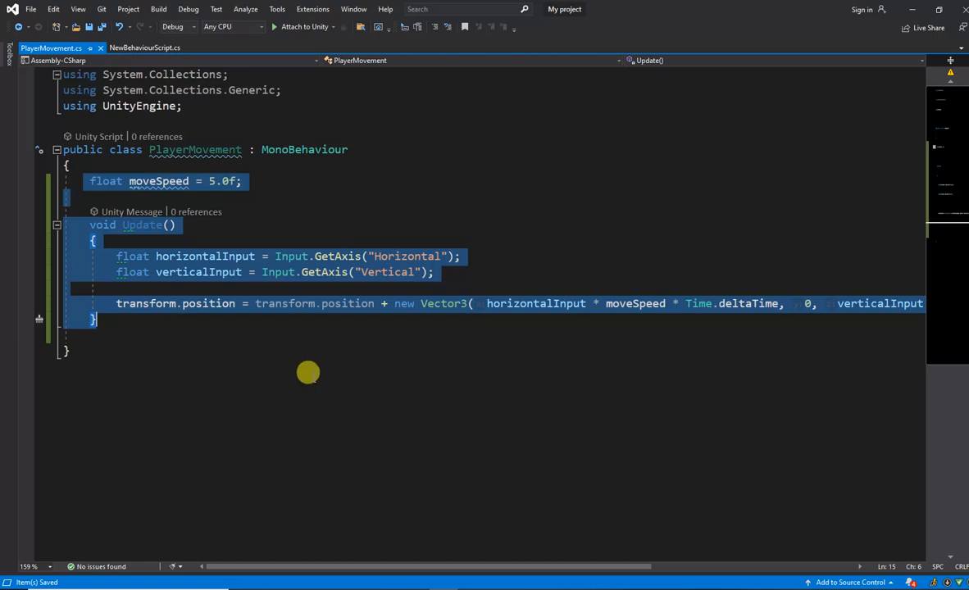
key(ctrl+v)
key(ctrl+s)
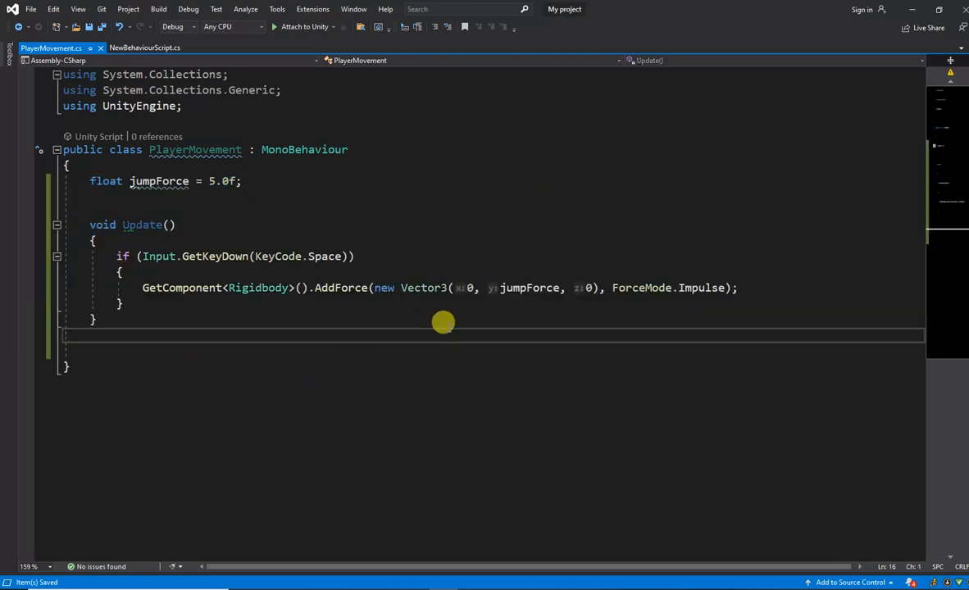
- Check the script's AddForce line that uses the Rigidbody, and add a Rigidbody component to the sphere in Unity
drag(141, 288, 738, 288)
click(274, 288)
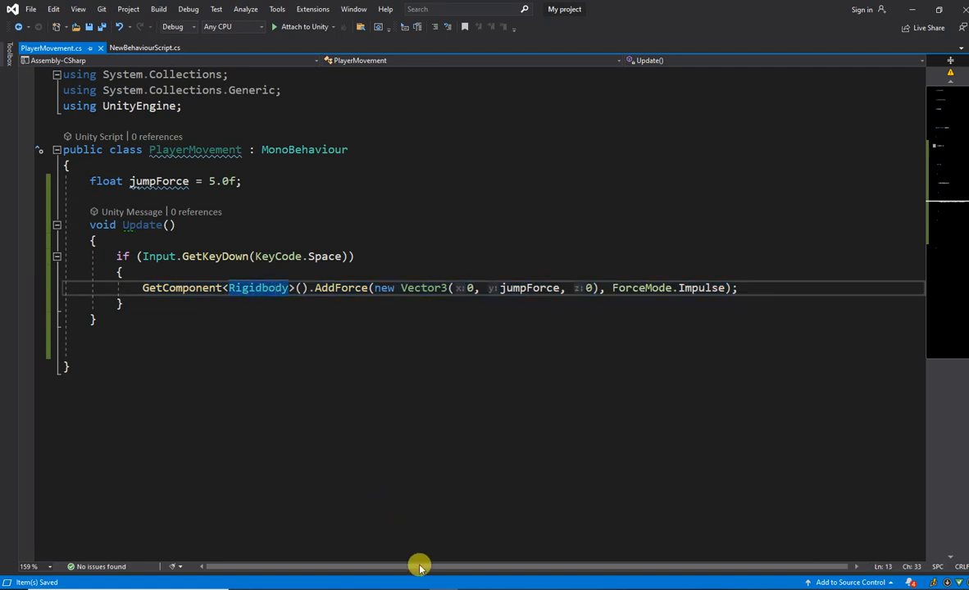
mouse_move(374, 577)
click(349, 519)
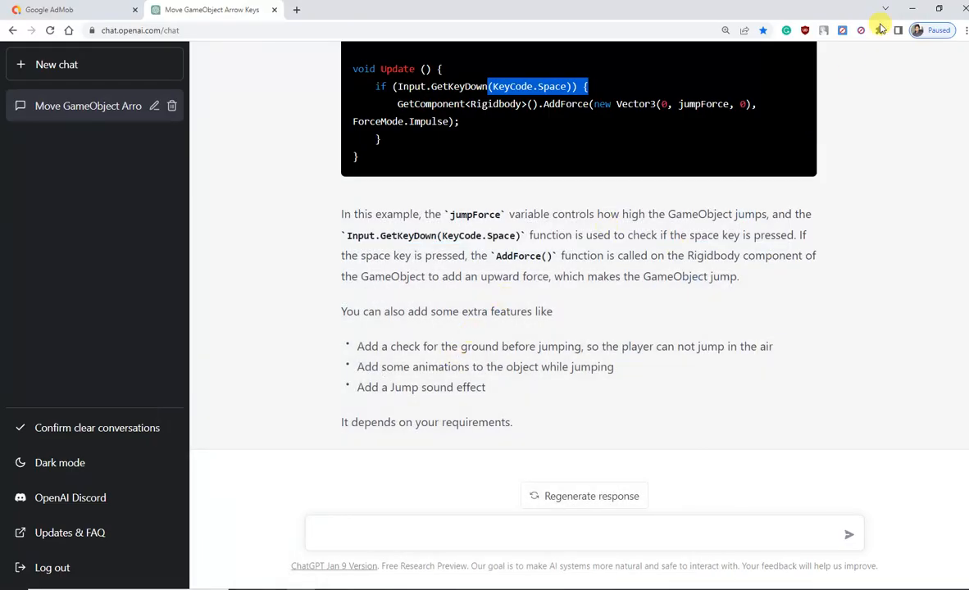
click(350, 556)
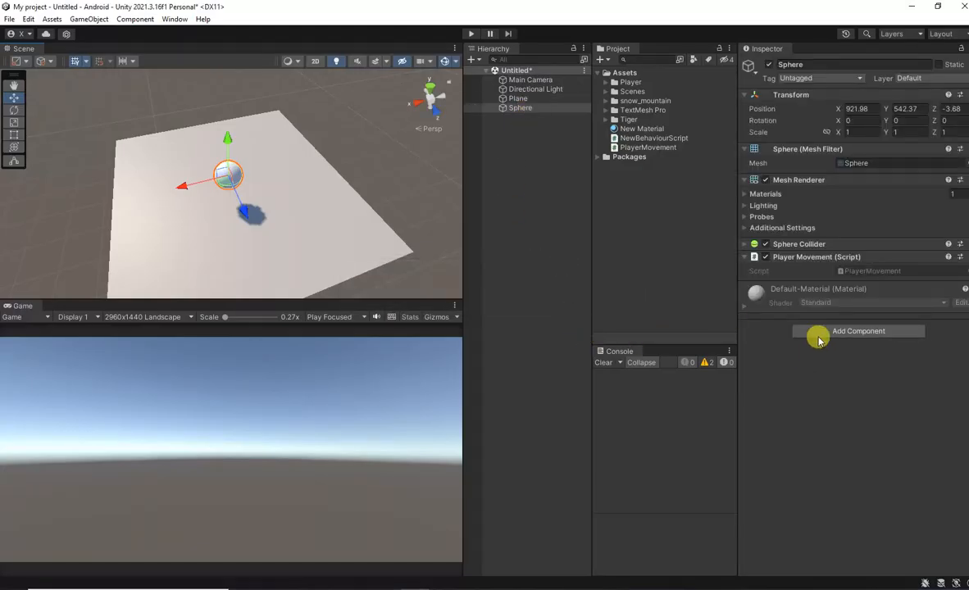
click(825, 332)
text(rigi)
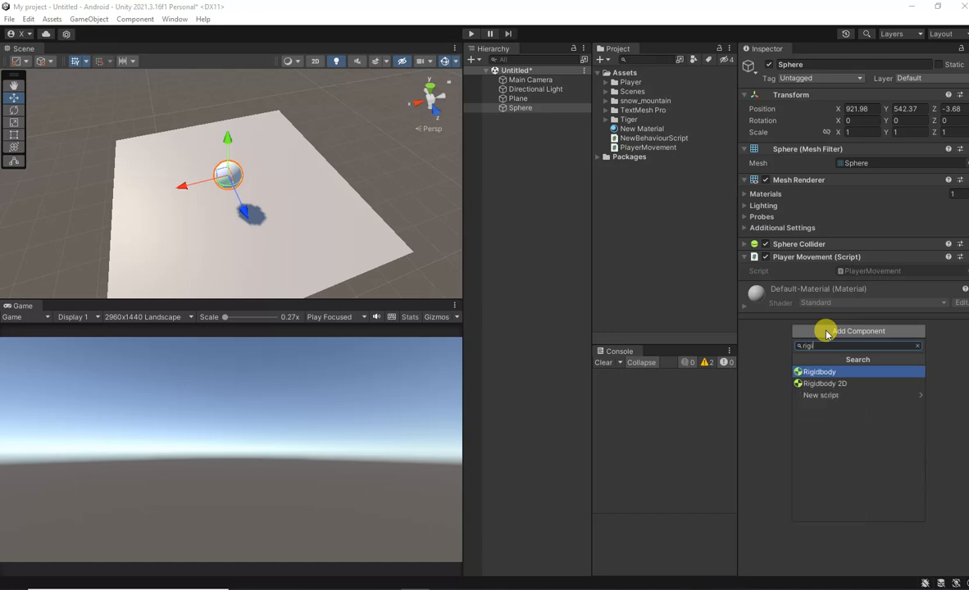
key(Return)
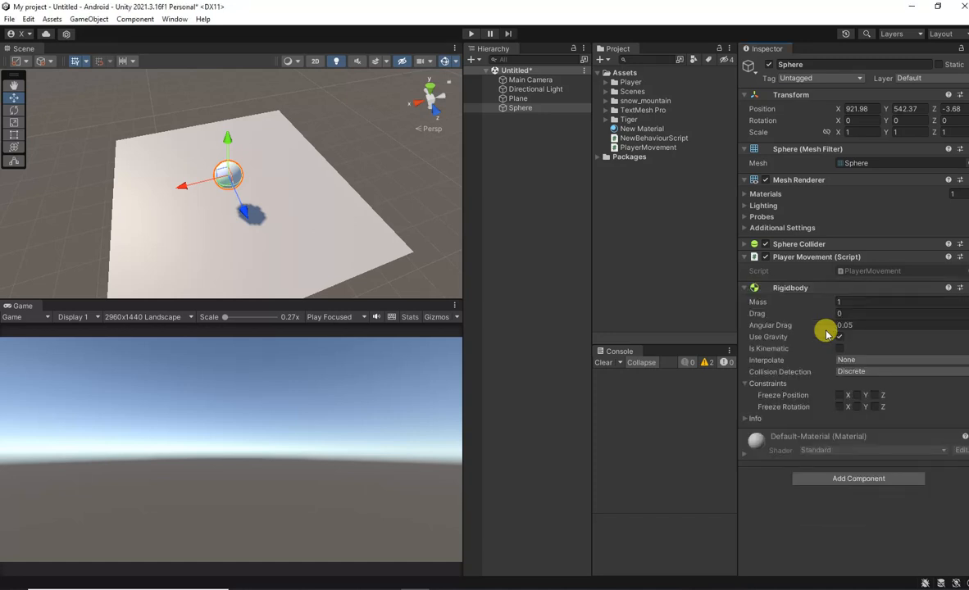
- Run the scene to test the jump, stop it, and set jumpForce to 50.0f in PlayerMovement.cs, saving the script
click(470, 34)
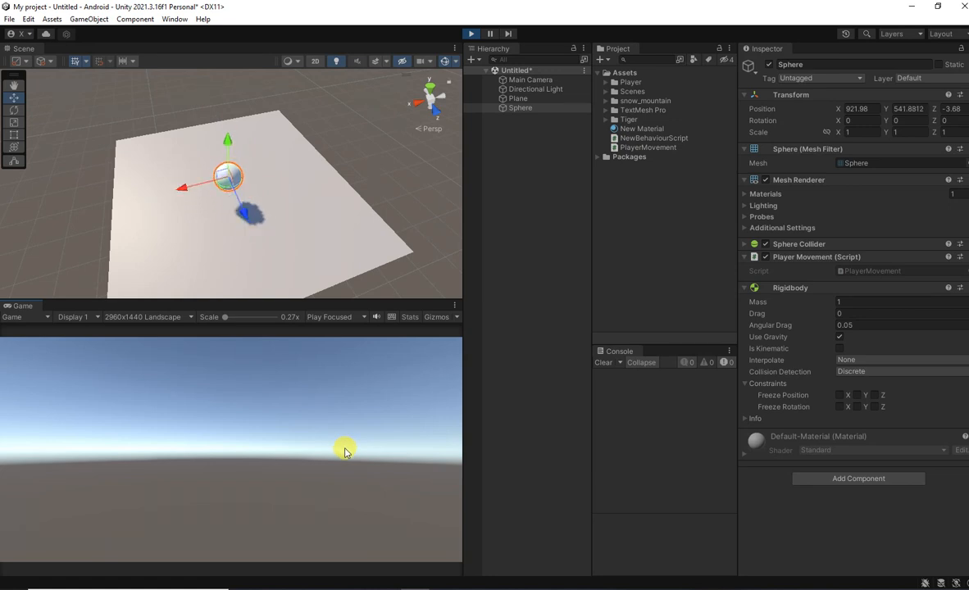
click(471, 34)
click(442, 587)
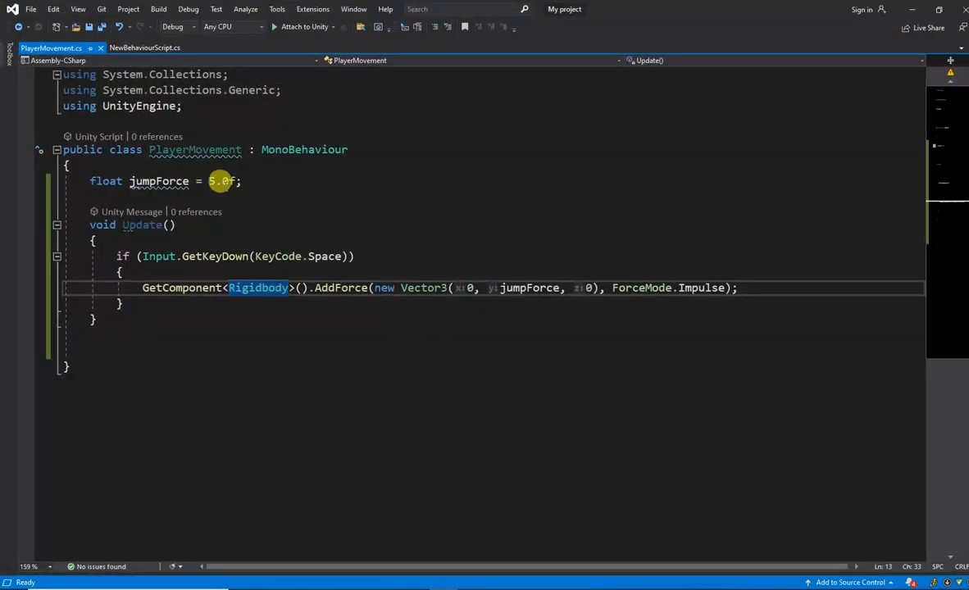
click(210, 181)
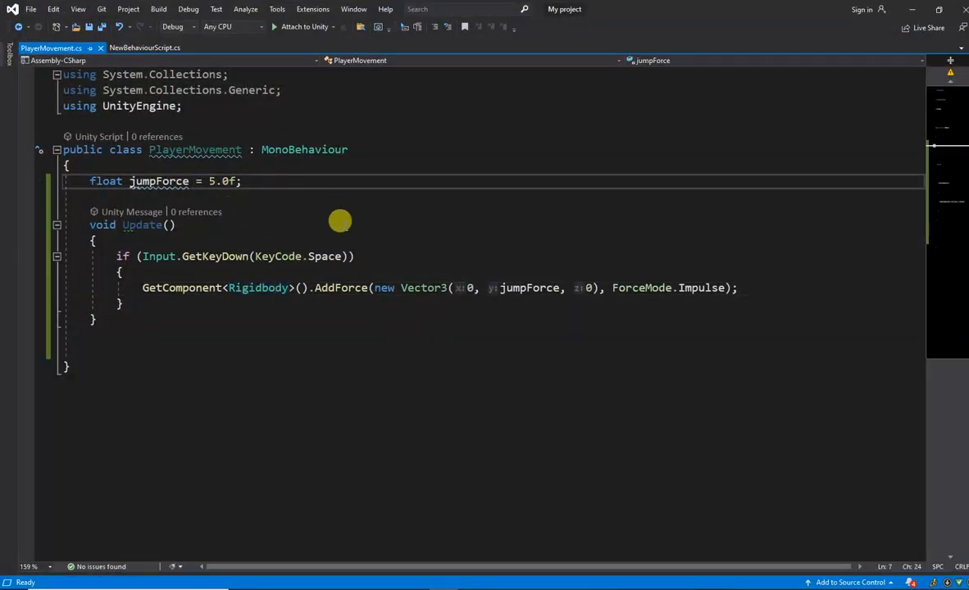
text(0)
key(ctrl+s)
key(alt+Tab)
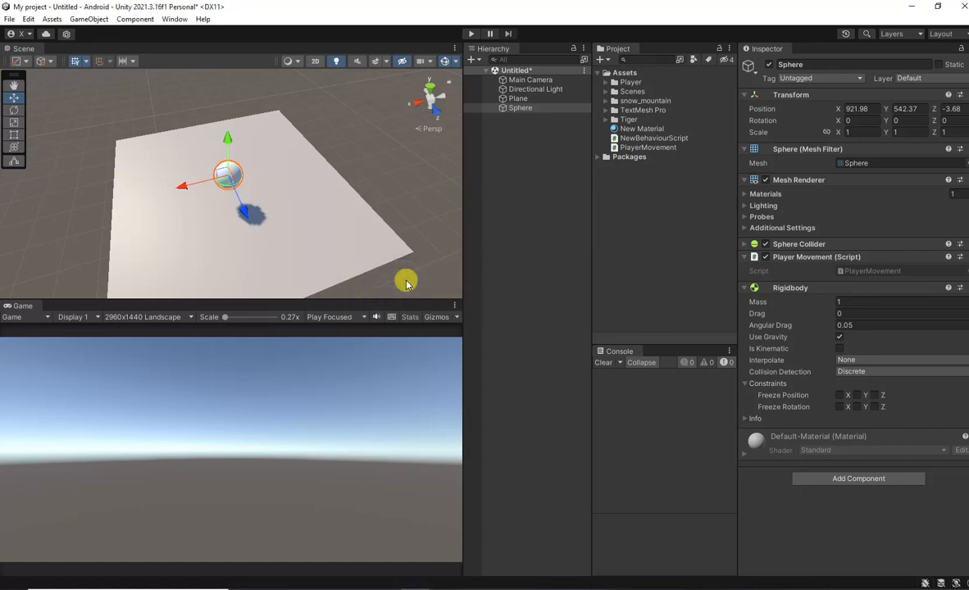
- Run the scene in Unity, make the sphere jump with the space key, and follow it in the Scene view
click(470, 34)
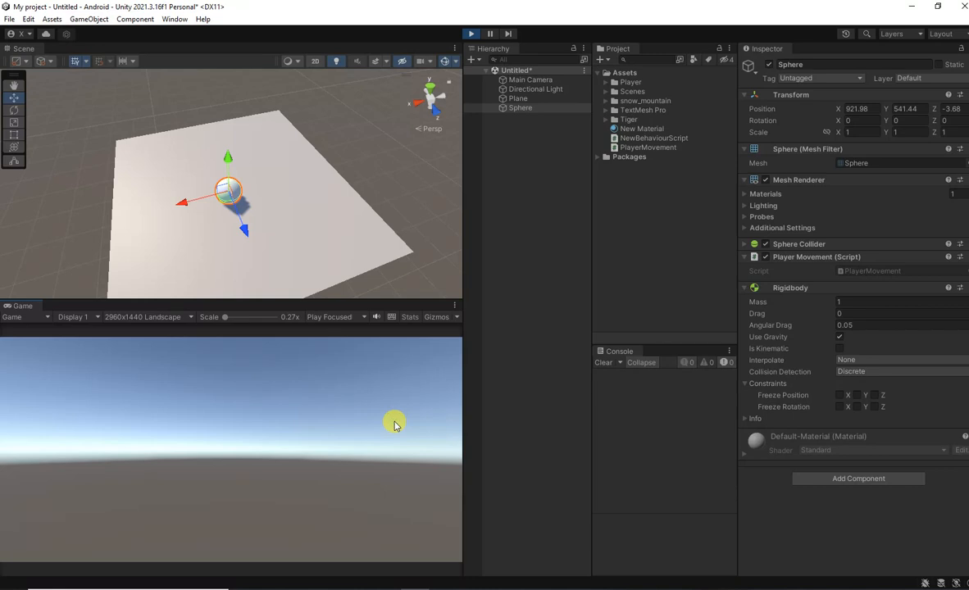
scroll(197, 174, down, 5)
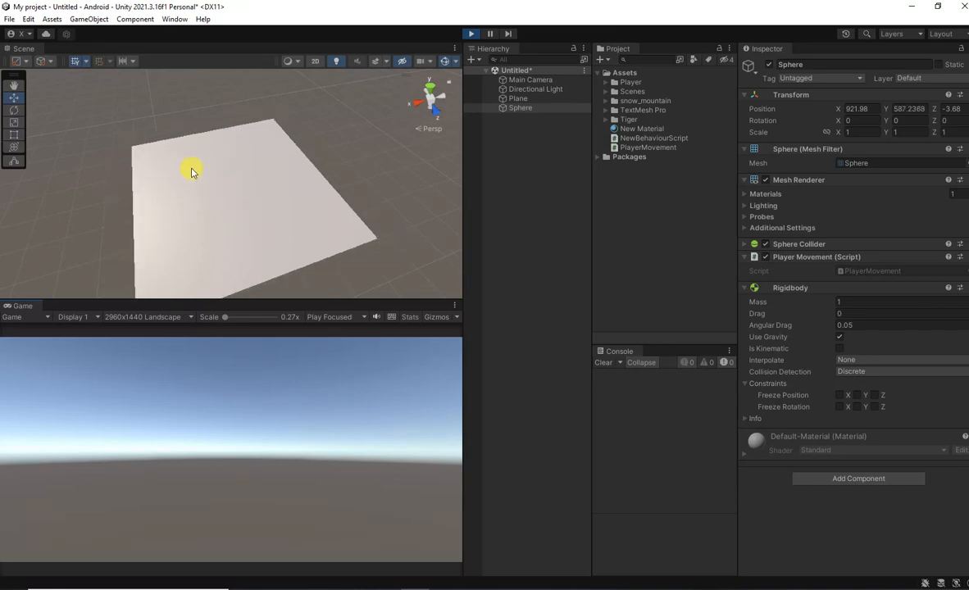
scroll(207, 187, down, 3)
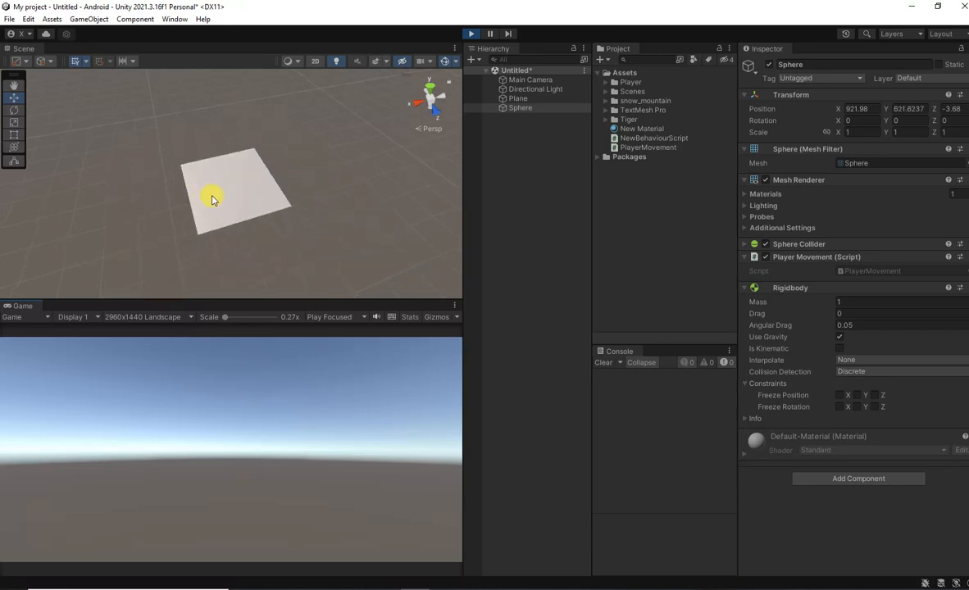
double_click(520, 110)
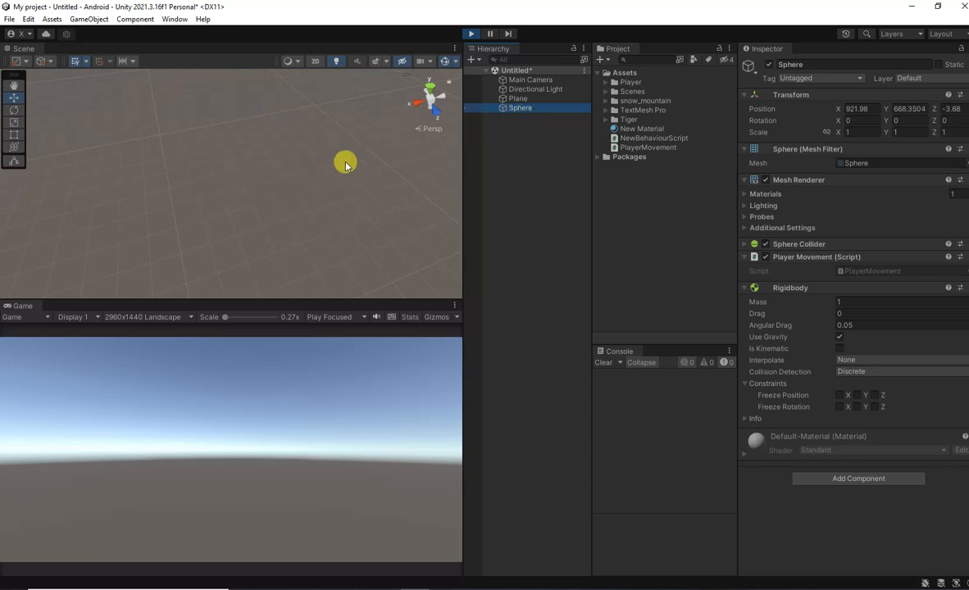
key(shift+f)
scroll(327, 177, down, 3)
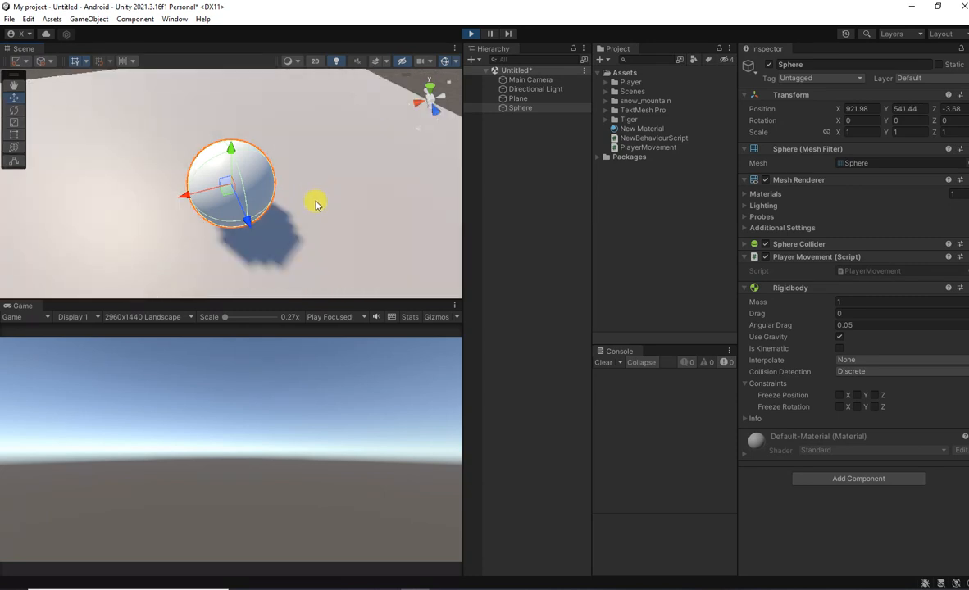
- Maximize the Scene view, watch the sphere on the plane from farther away, and stop the run
click(455, 49)
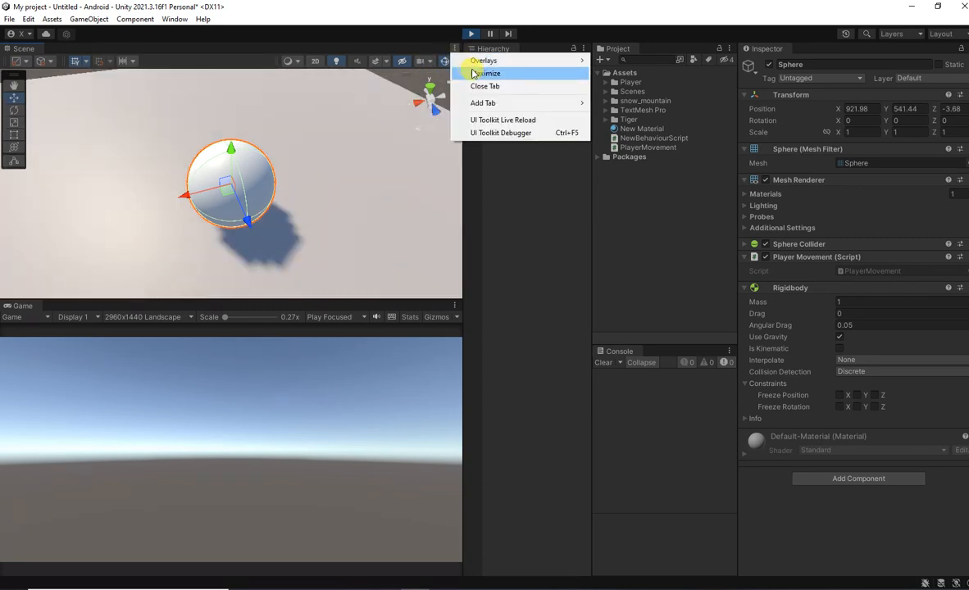
click(486, 73)
scroll(387, 162, down, 8)
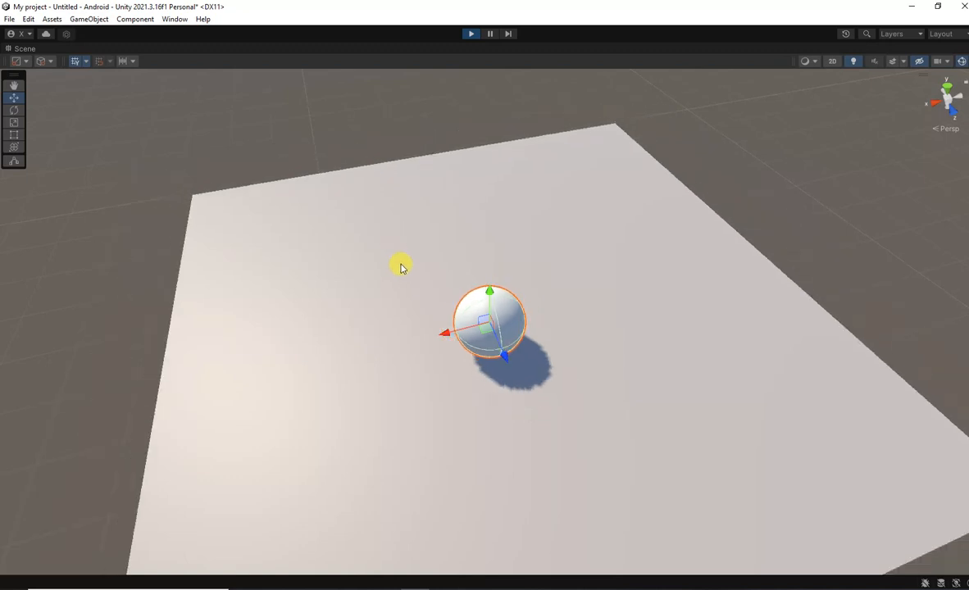
scroll(401, 268, down, 10)
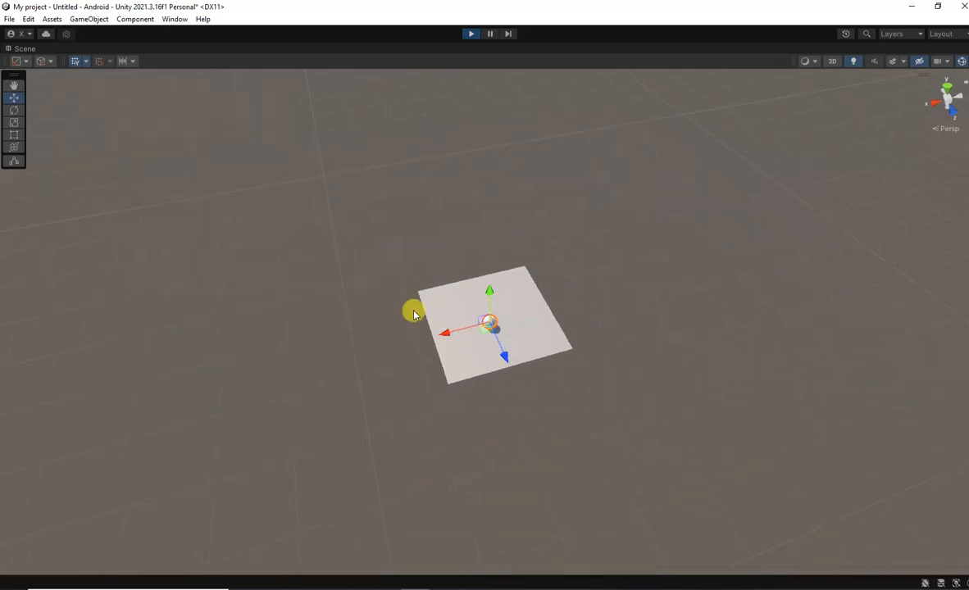
scroll(414, 314, down, 2)
key(grave)
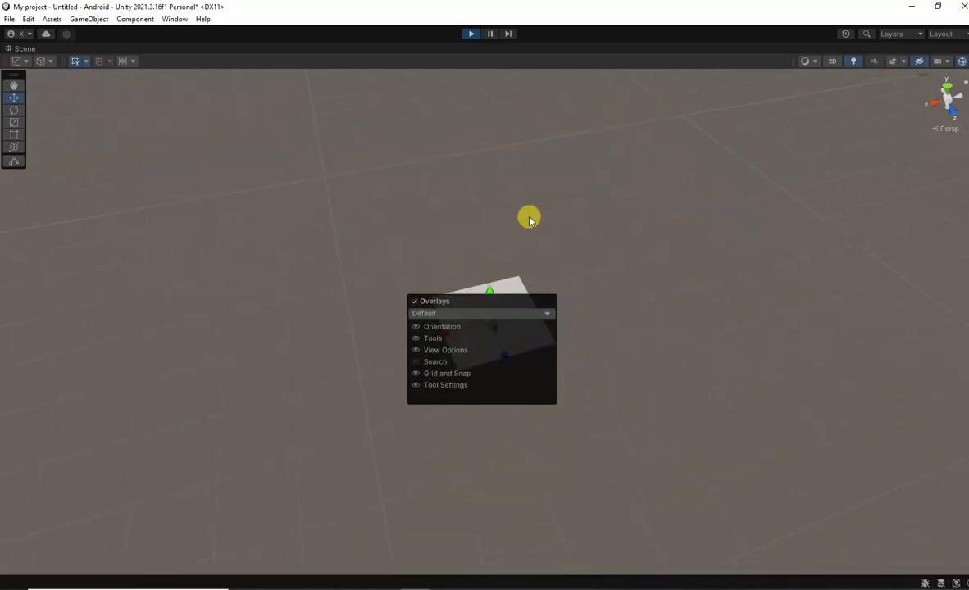
click(470, 34)
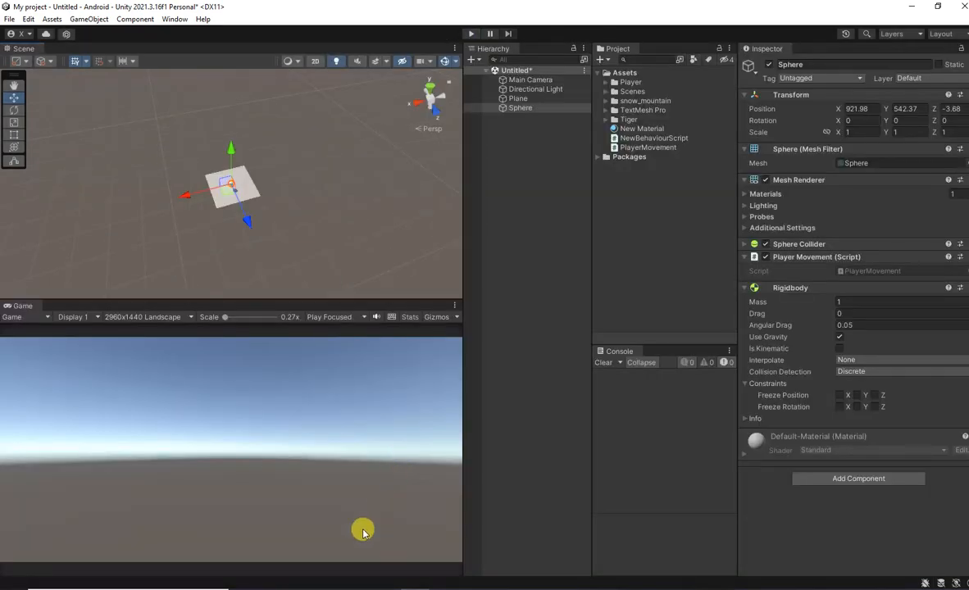
- Ask ChatGPT "how to detect collision in unity" and read the start of its answer about colliders
key(alt+Tab)
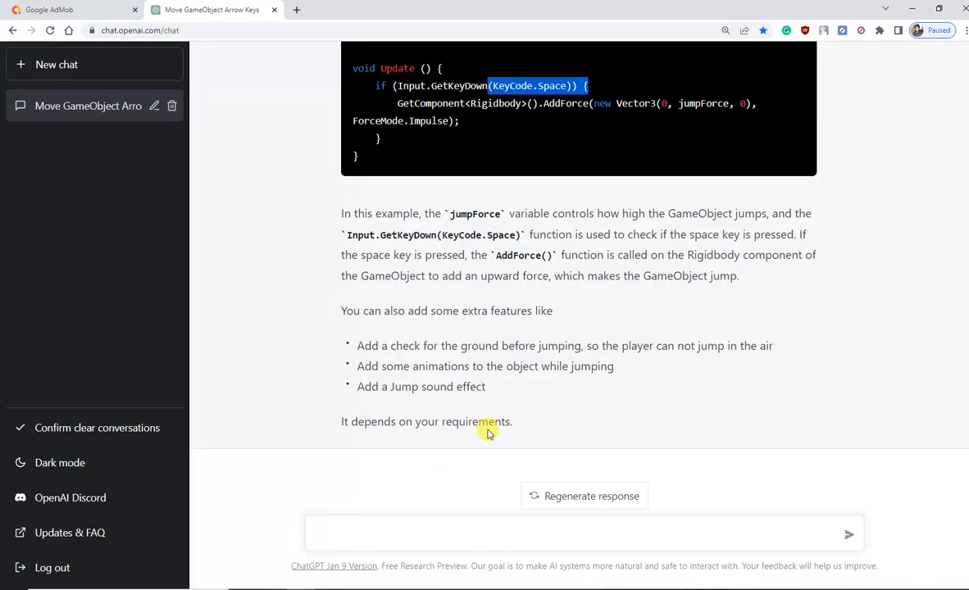
click(386, 446)
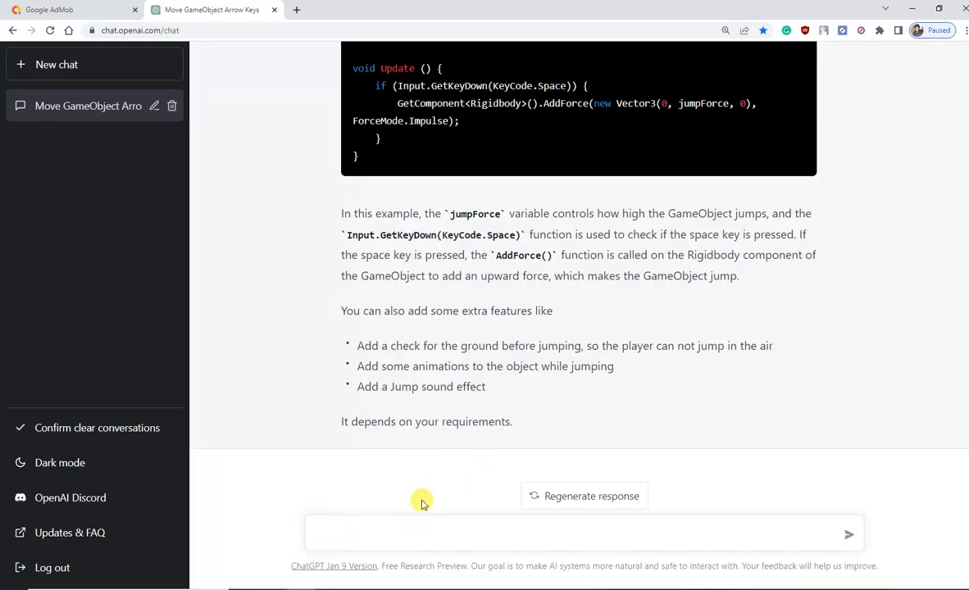
click(438, 536)
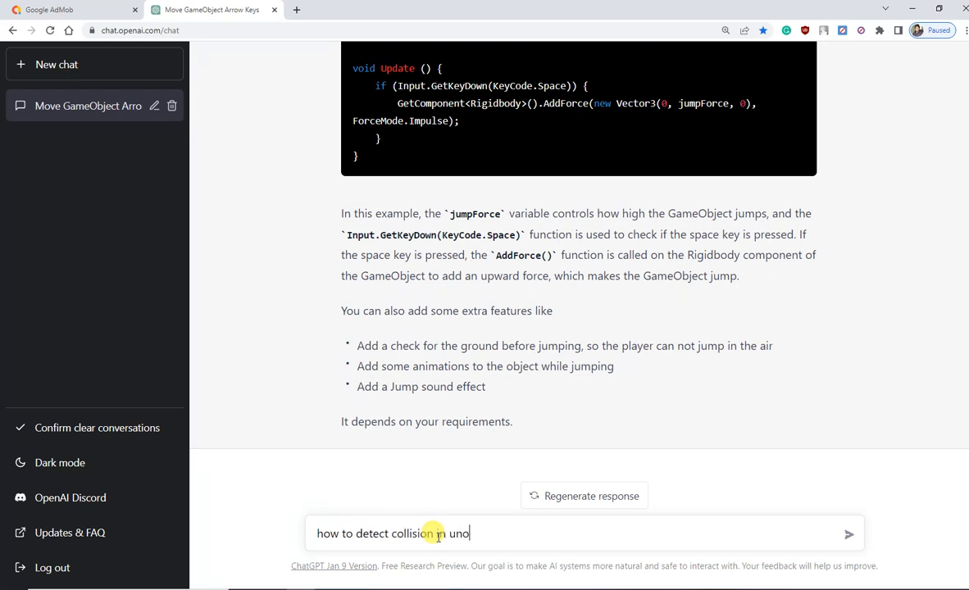
text(y)
key(Return)
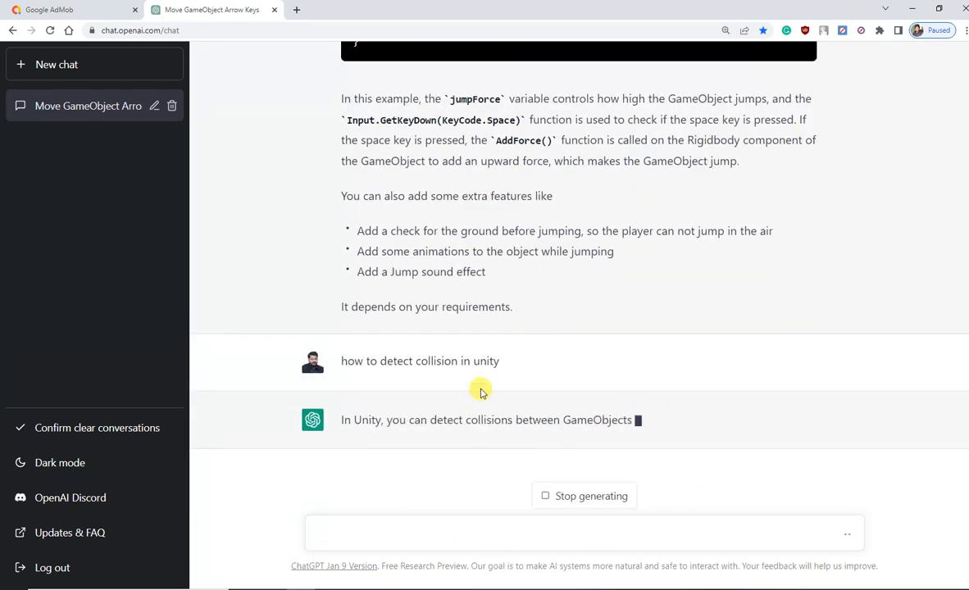
drag(421, 401, 683, 401)
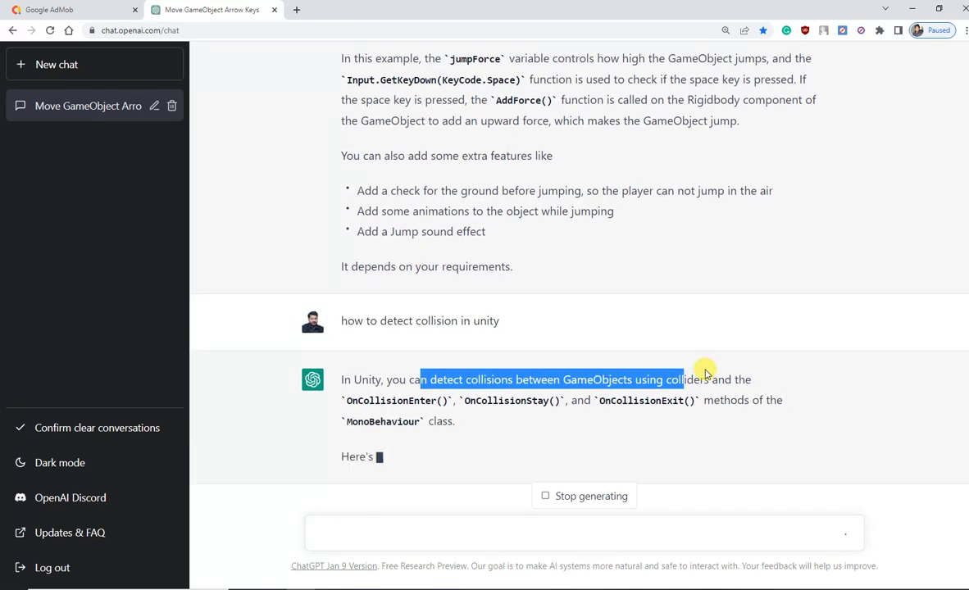
click(387, 353)
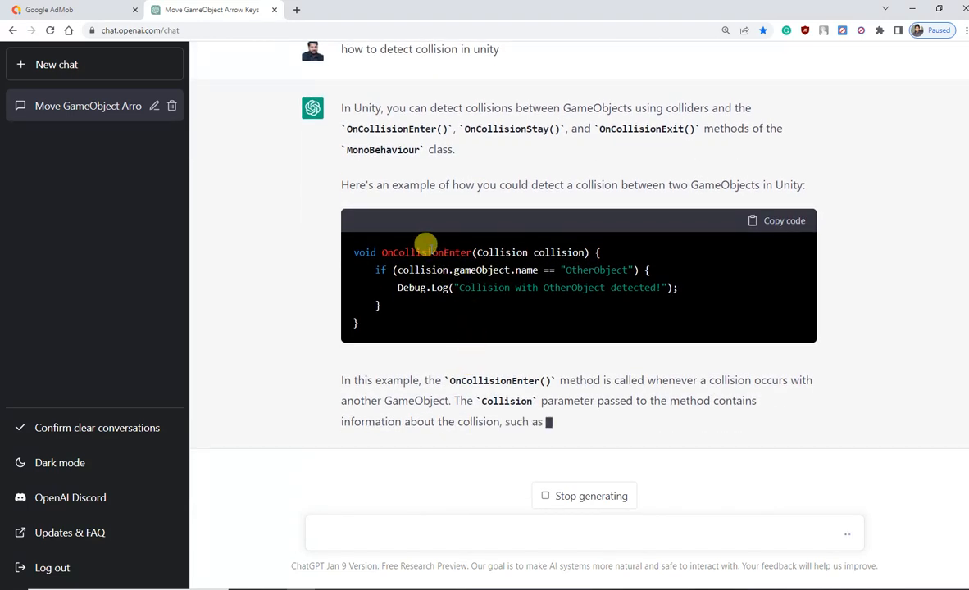
- Copy OnCollisionEnter from the answer's code and ask ChatGPT for "OnCollisionEnter requirements"
double_click(425, 250)
right_click(432, 250)
click(447, 255)
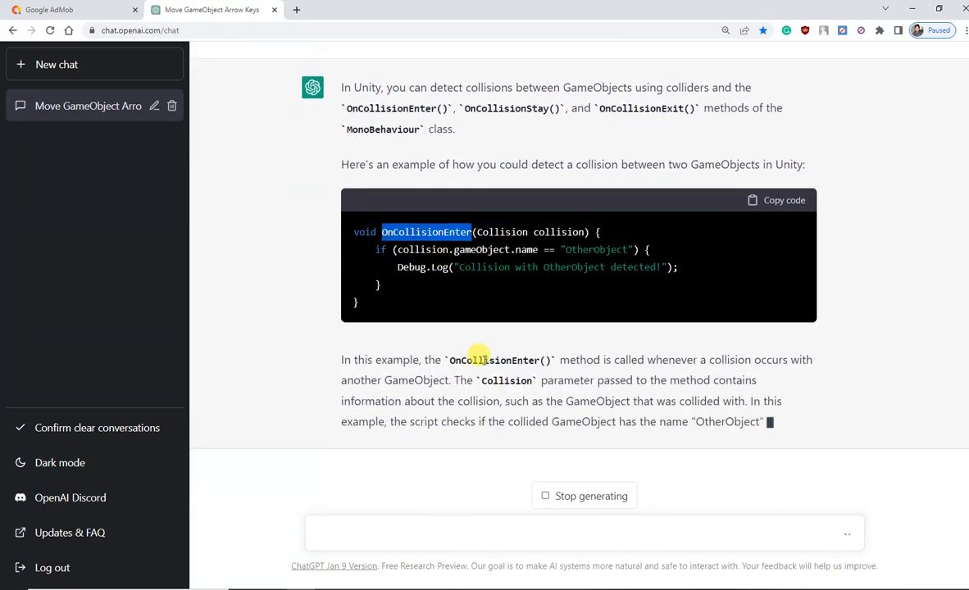
click(481, 529)
key(ctrl+v)
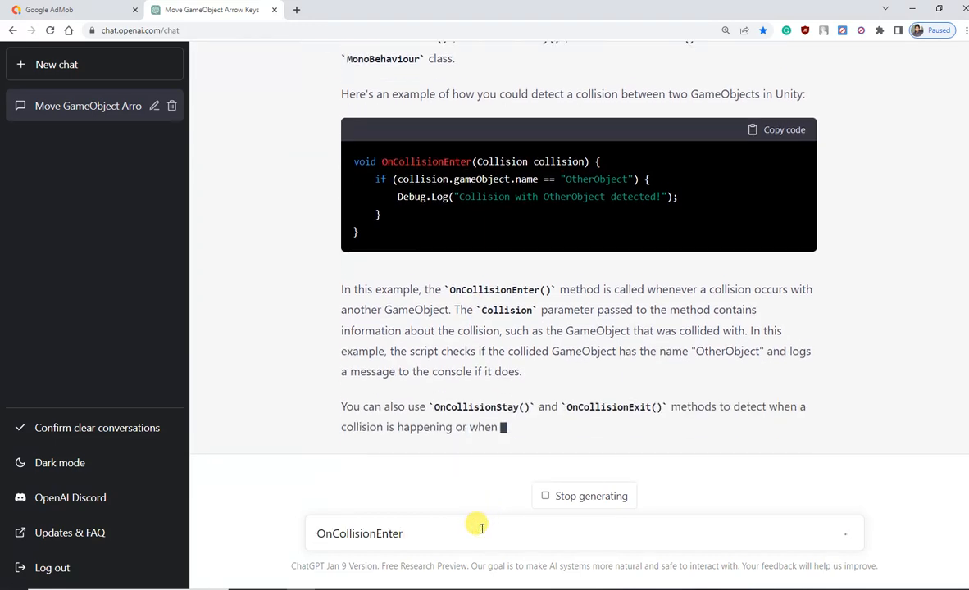
text(requ)
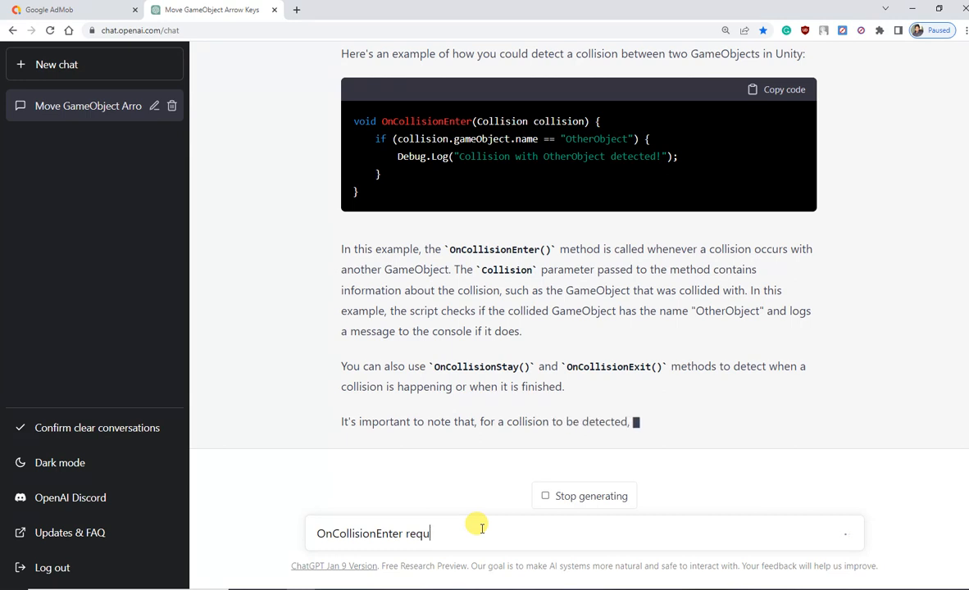
text(irements)
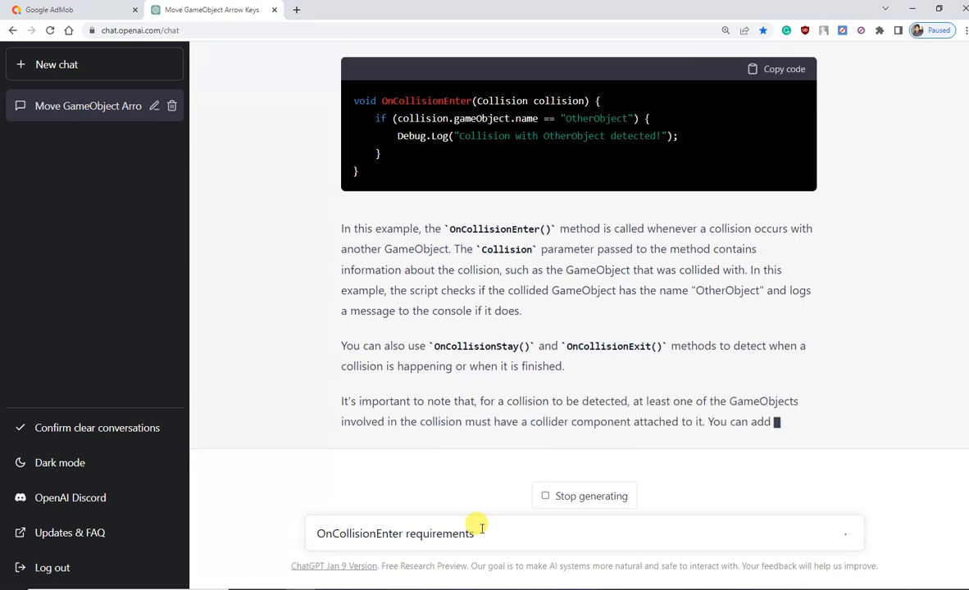
click(563, 509)
key(Return)
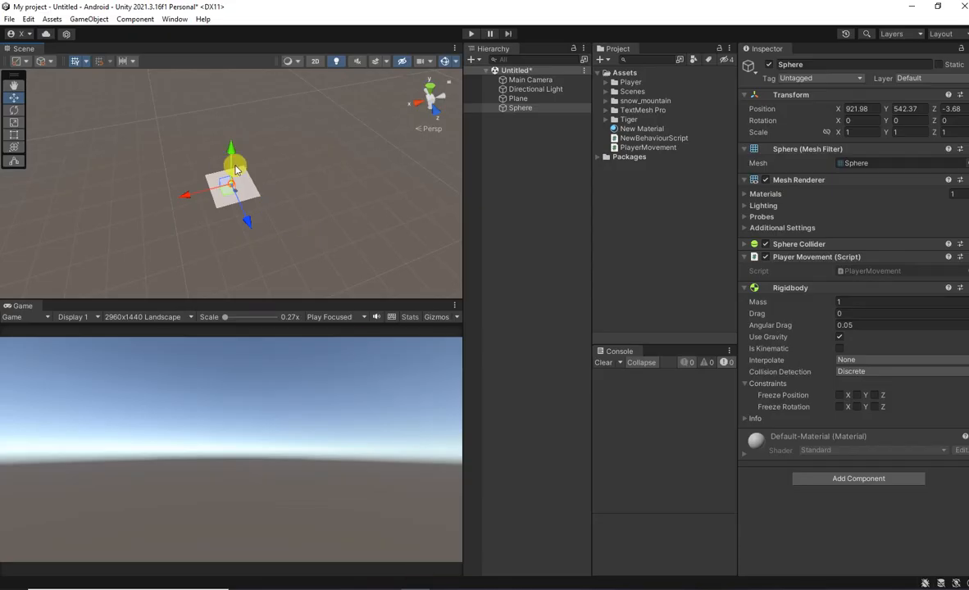
- Lower the sphere onto the plane in the Scene view, to a Y position of 541.764, and frame it
key(f)
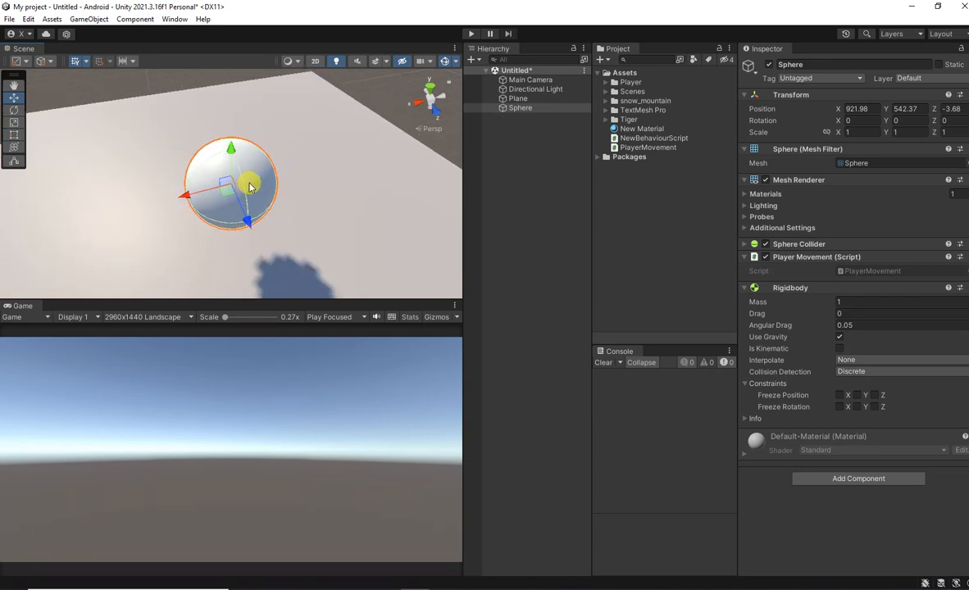
scroll(234, 197, down, 2)
drag(225, 204, 260, 177)
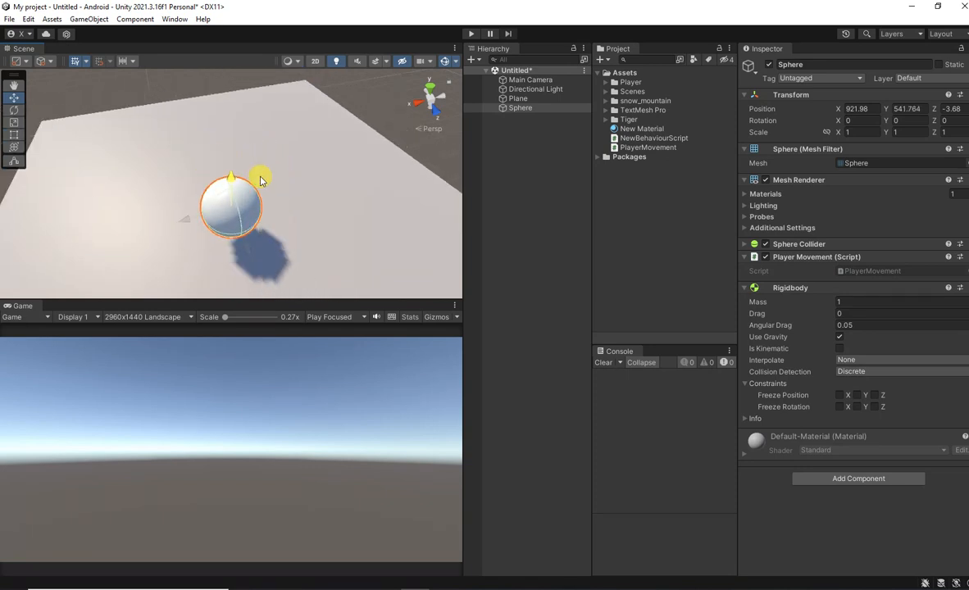
key(f)
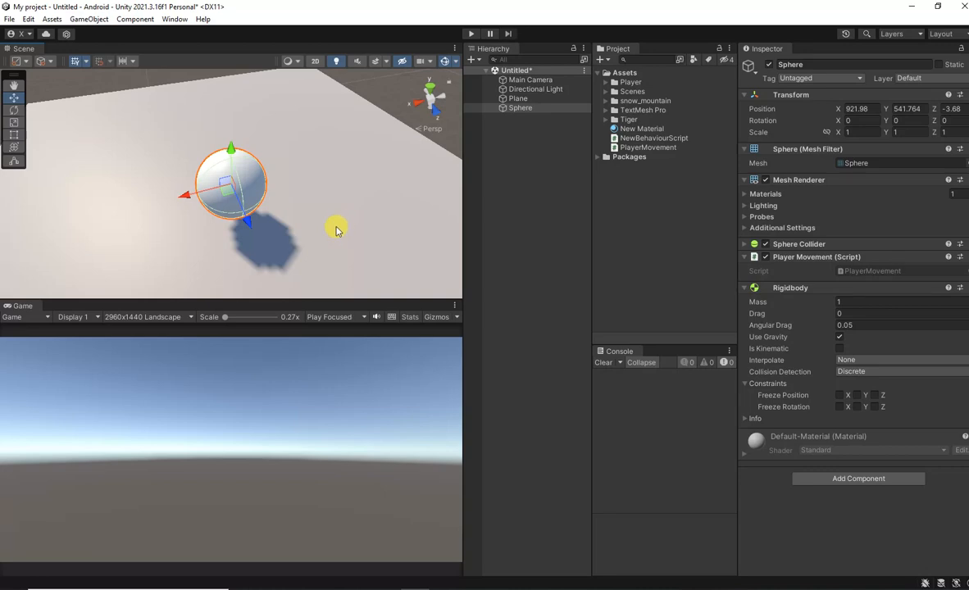
- Stop ChatGPT's answer about the OnCollisionEnter requirements and return to Unity with the Sphere selected
click(304, 588)
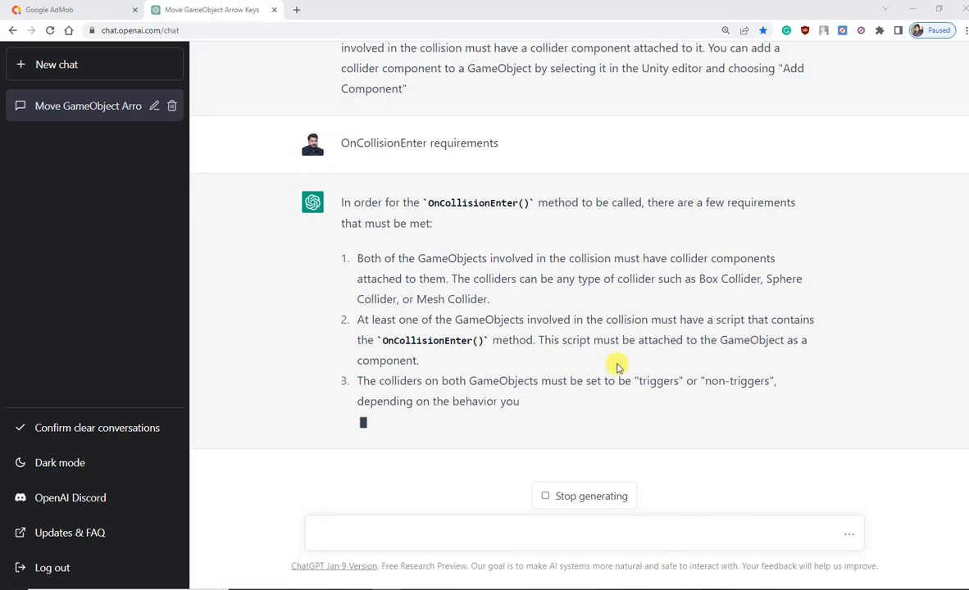
click(610, 498)
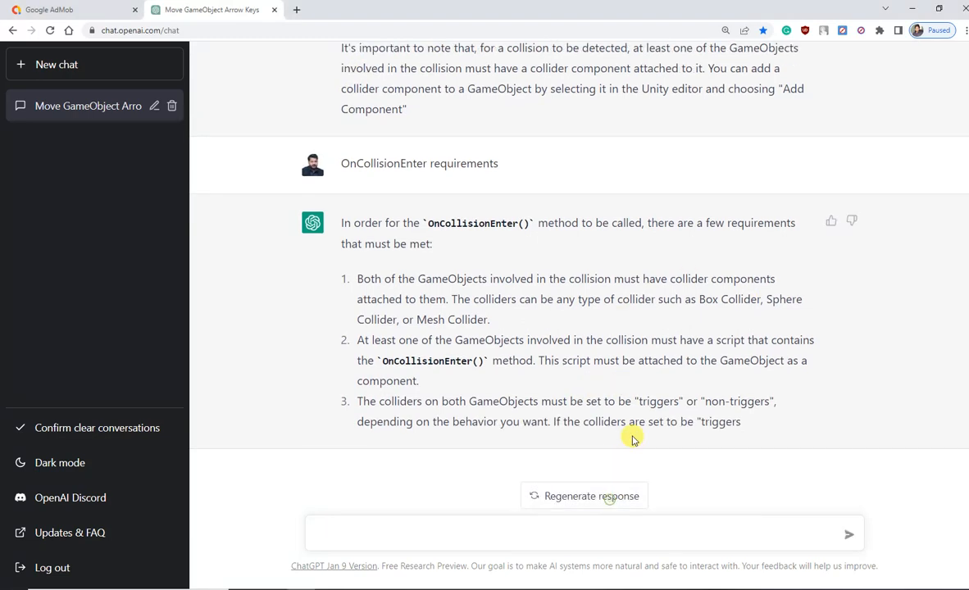
click(415, 588)
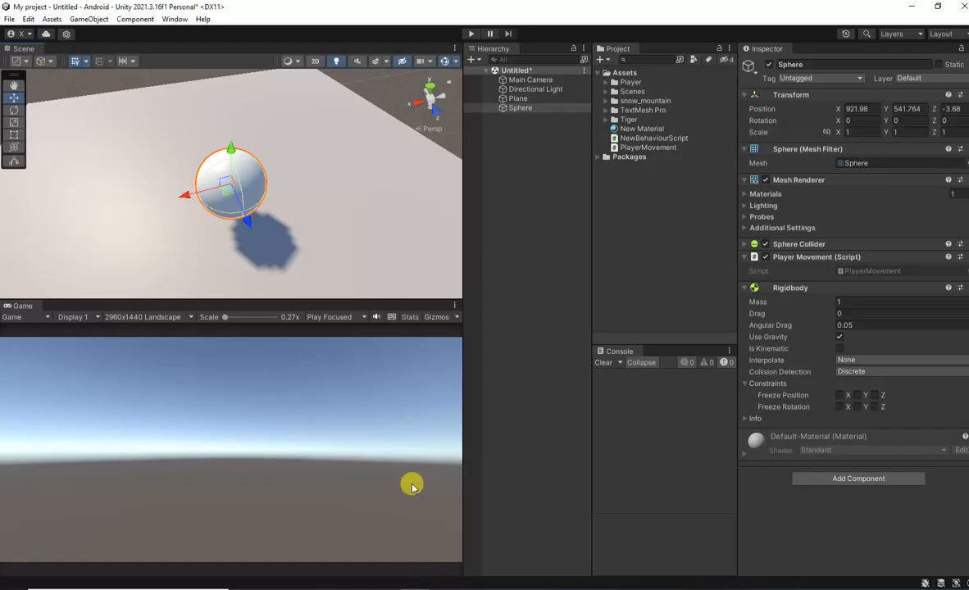
click(523, 108)
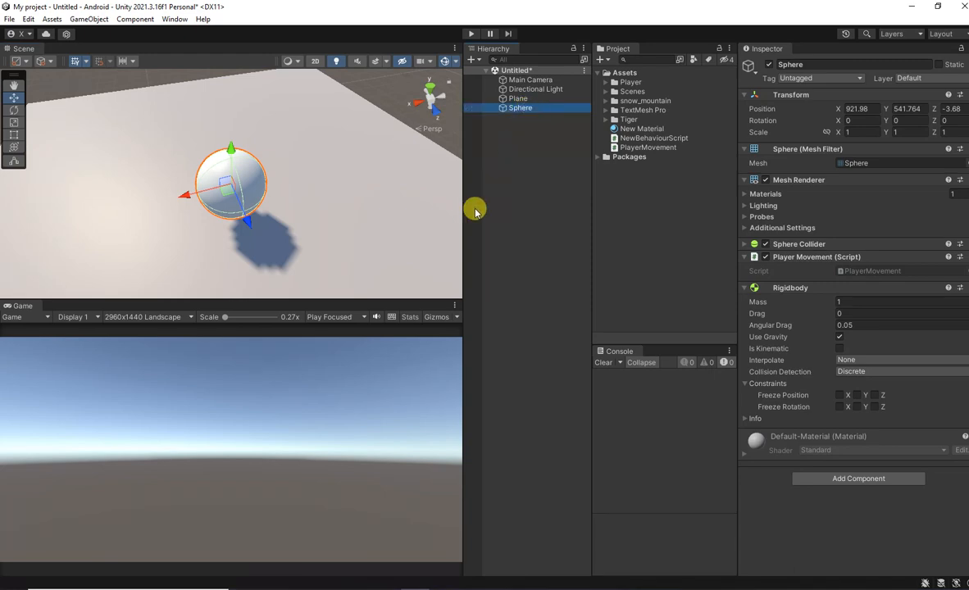
- Ask ChatGPT for "charactercontroller script unity" and read its example movement code
click(328, 588)
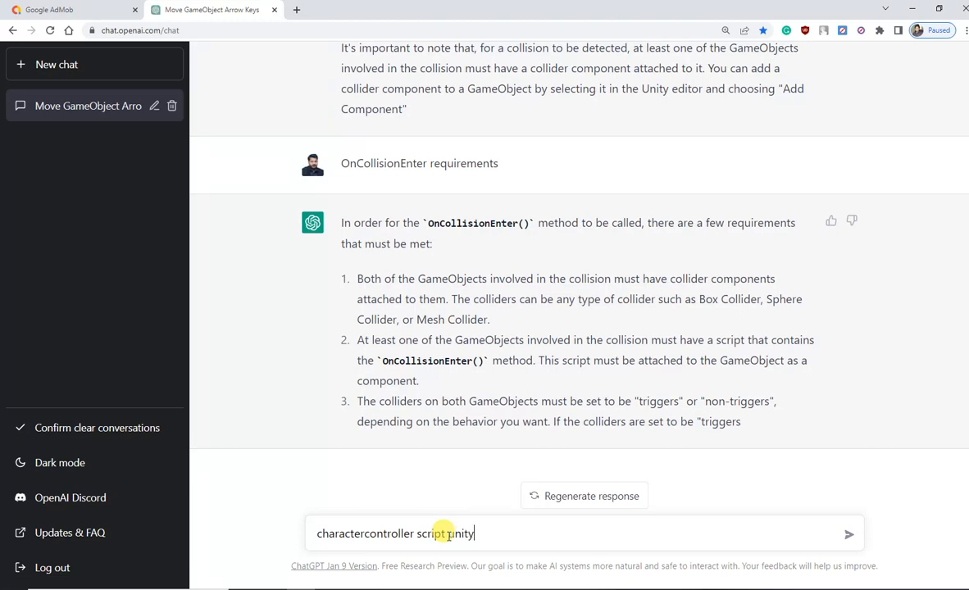
key(Return)
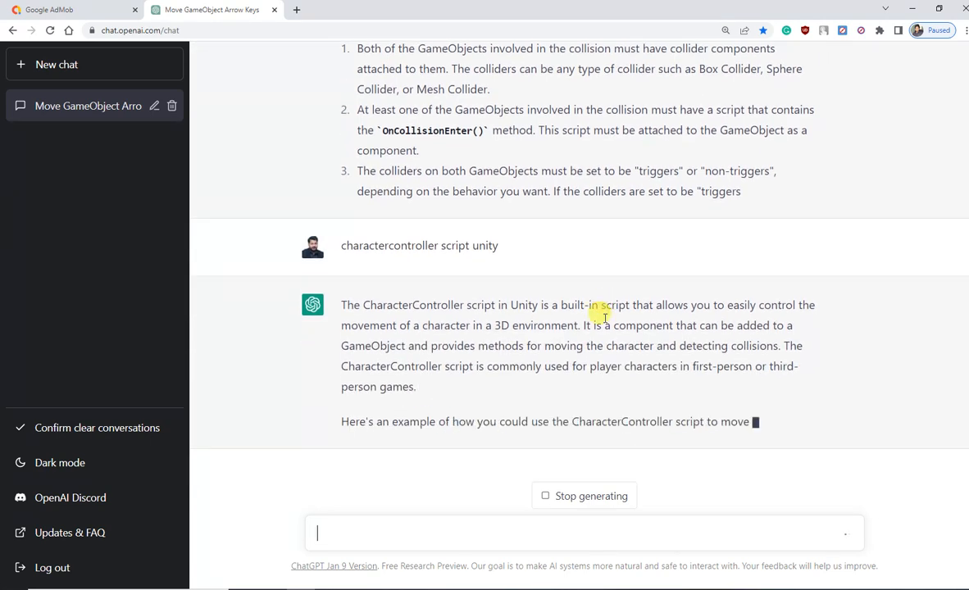
drag(776, 234, 444, 199)
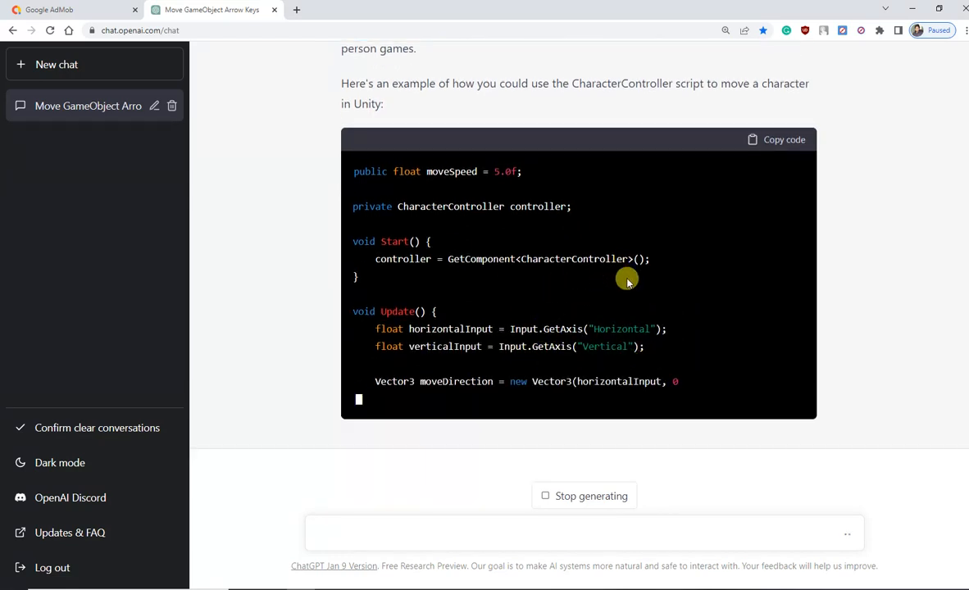
double_click(582, 236)
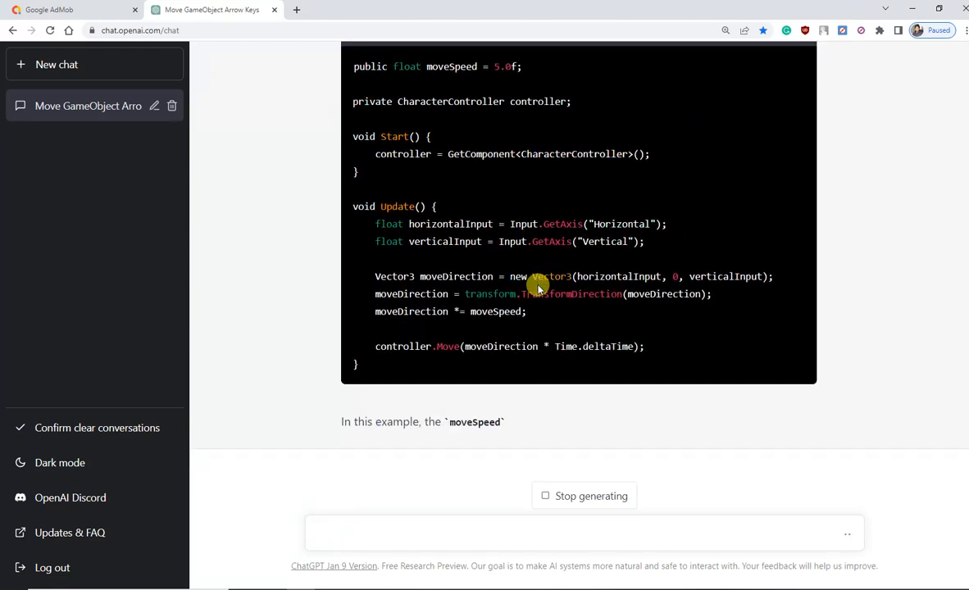
- Replace the jump code in the PlayerMovement script with ChatGPT's CharacterController movement code, save it, and return to Unity to recompile
scroll(672, 205, up, 2)
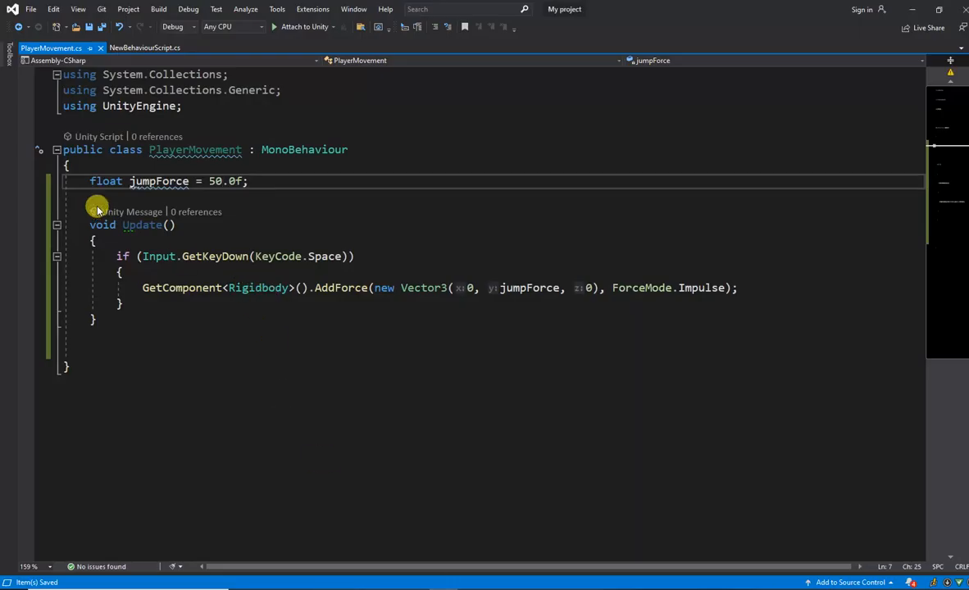
drag(90, 181, 164, 327)
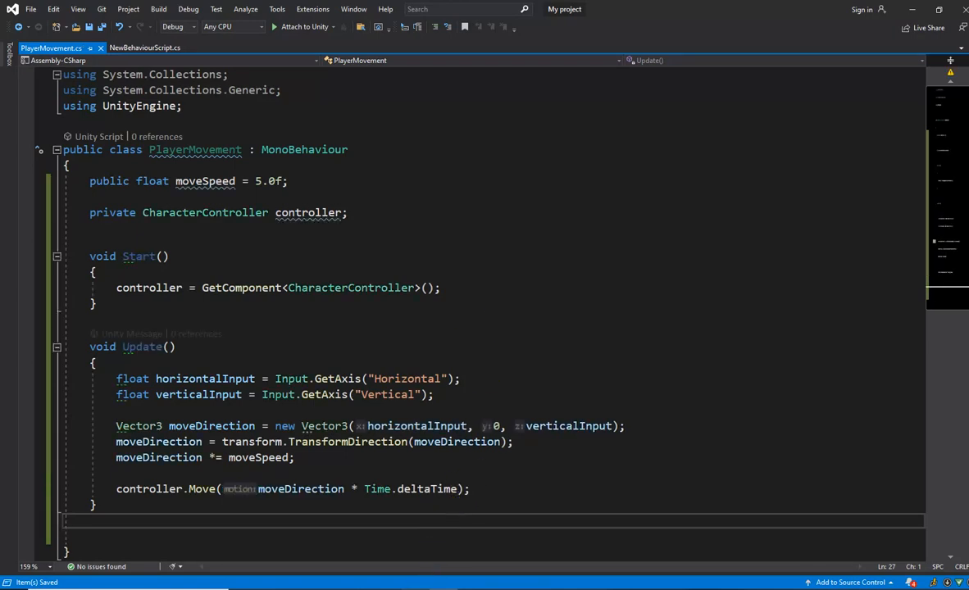
key(alt+Tab)
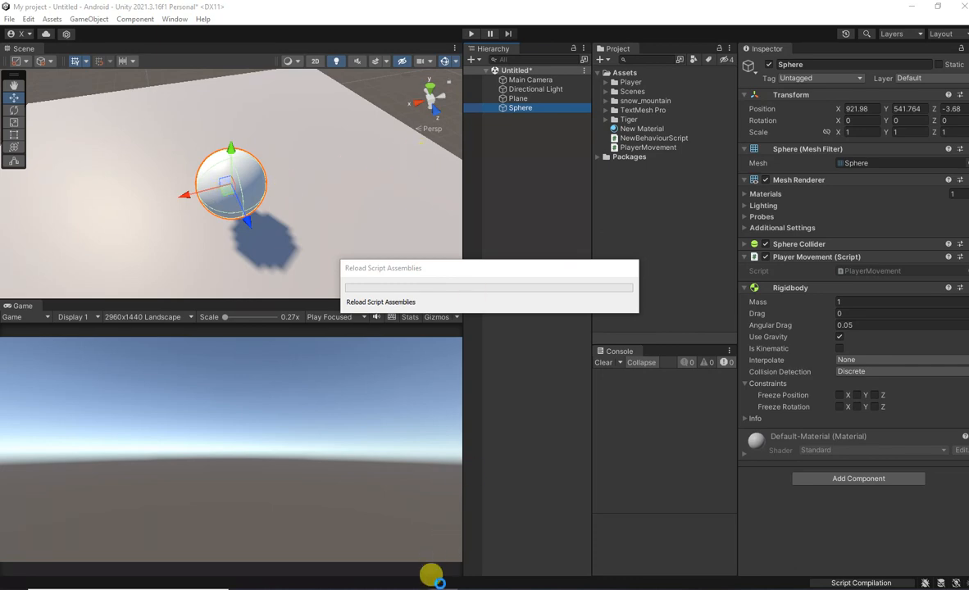
- Review the GetComponent<CharacterController>() line in the PlayerMovement script's Start method and return to Unity
key(alt+Tab)
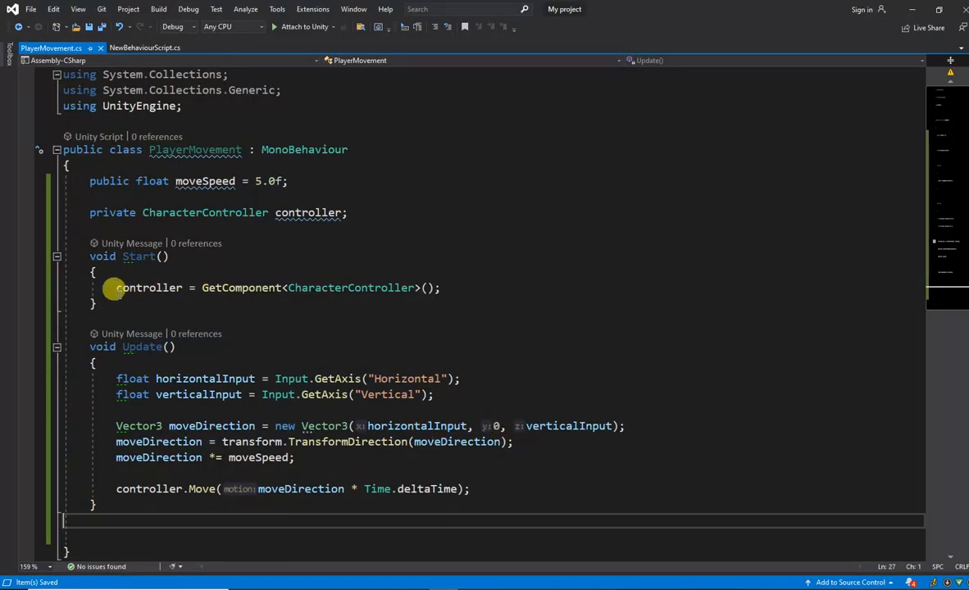
drag(114, 288, 493, 282)
click(493, 283)
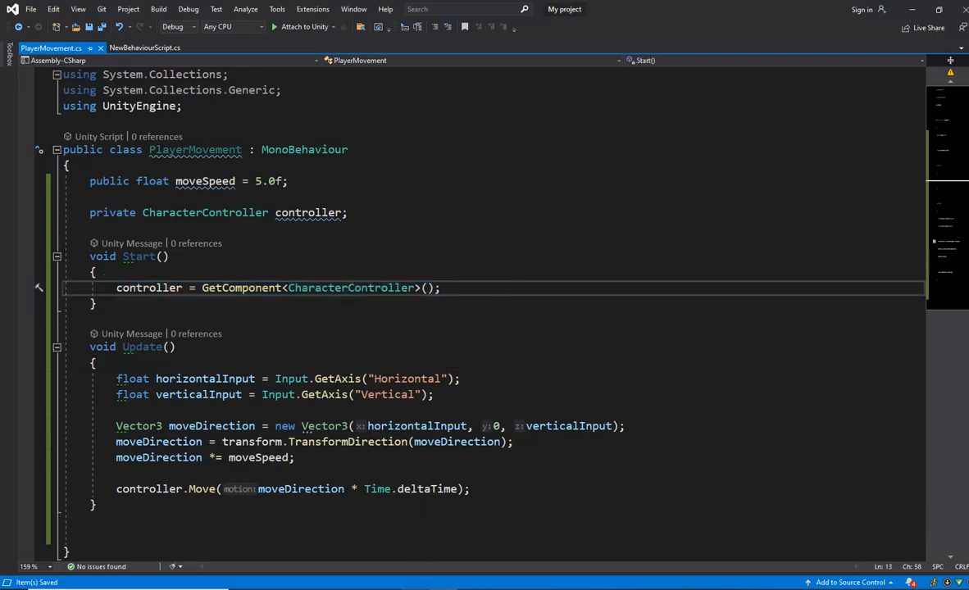
key(alt+Tab)
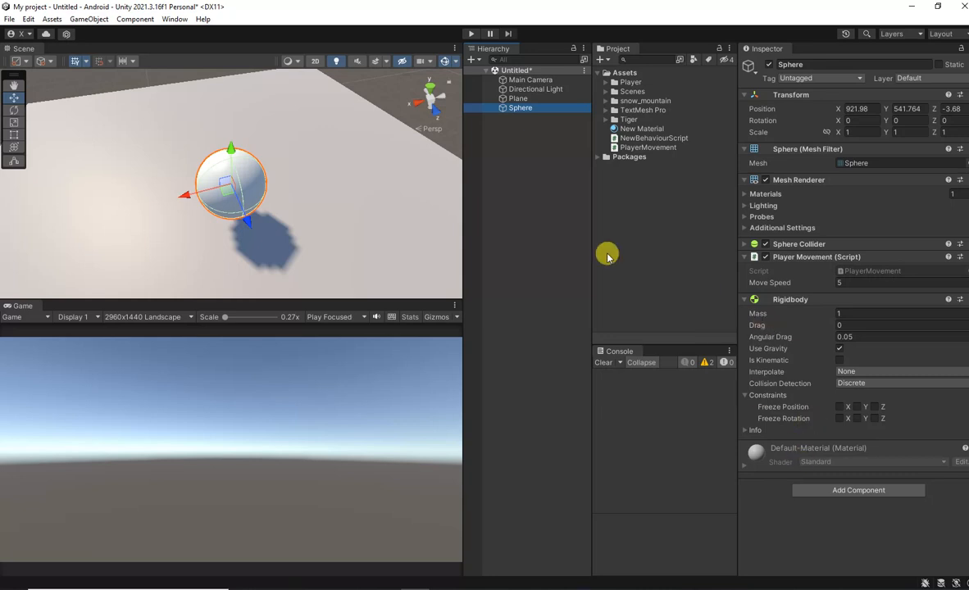
- Delete the Sphere and create a Capsule 3D object in its place on the plane
key(Delete)
click(483, 61)
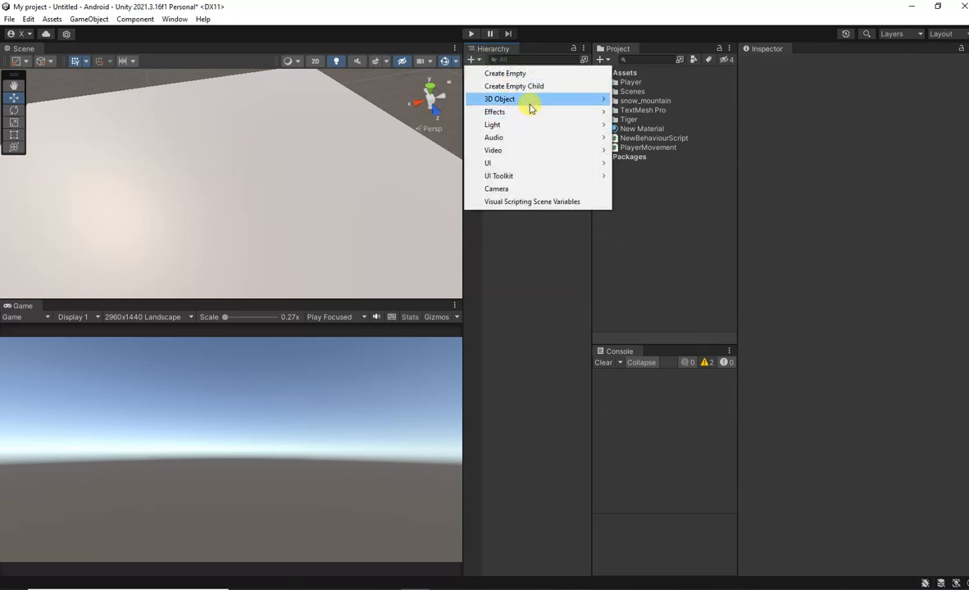
mouse_move(541, 100)
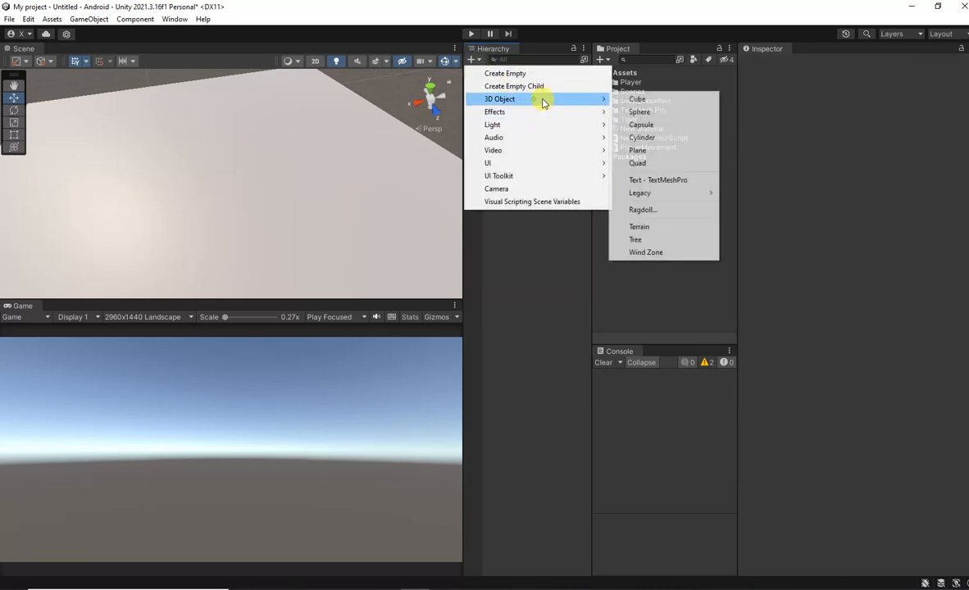
click(663, 124)
alt+drag(444, 169, 276, 140)
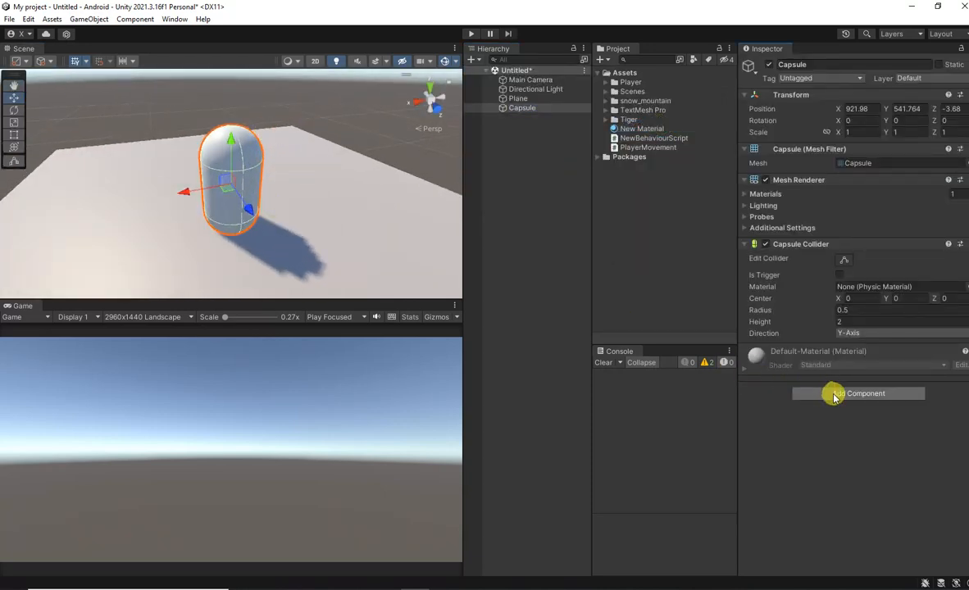
- Add a Character Controller component and the PlayerMovement script to the Capsule, with Move Speed set to 15
click(833, 394)
text(chjan)
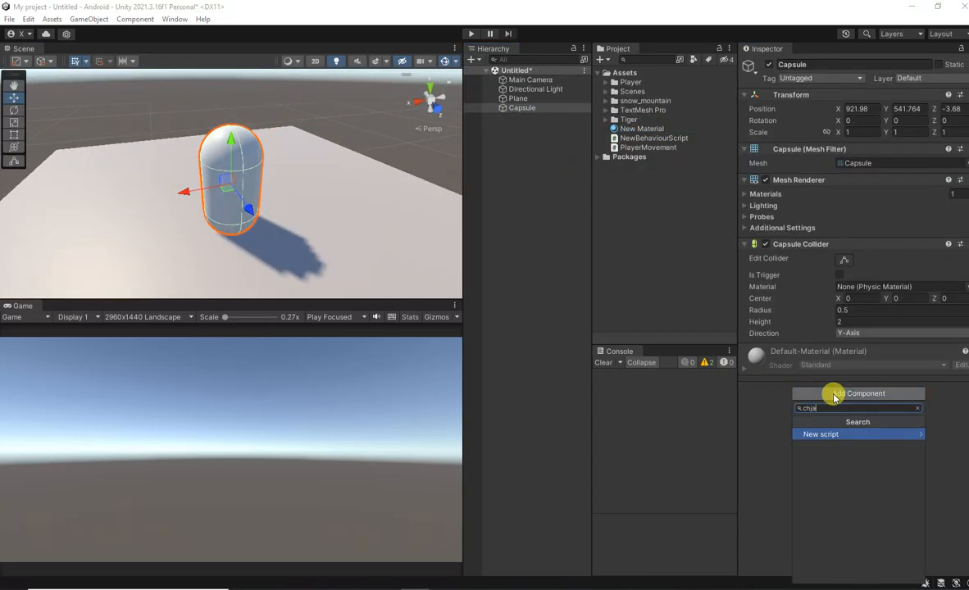
key(BackSpace)
key(BackSpace)
key(BackSpace)
text(harc)
key(BackSpace)
text(a)
key(Return)
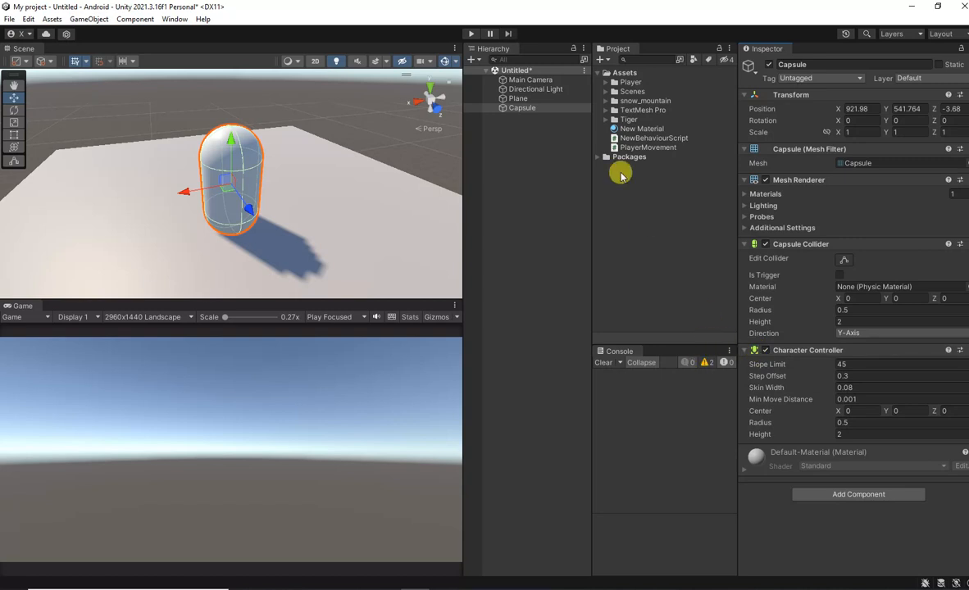
drag(653, 147, 833, 535)
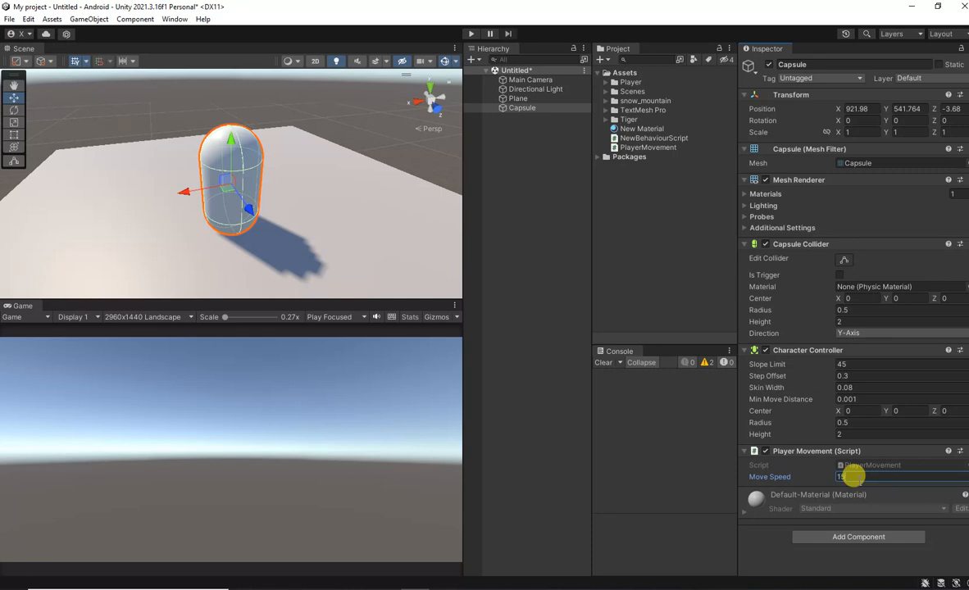
- Run the scene, move the Capsule around the plane in all four directions, and stop the run
click(472, 33)
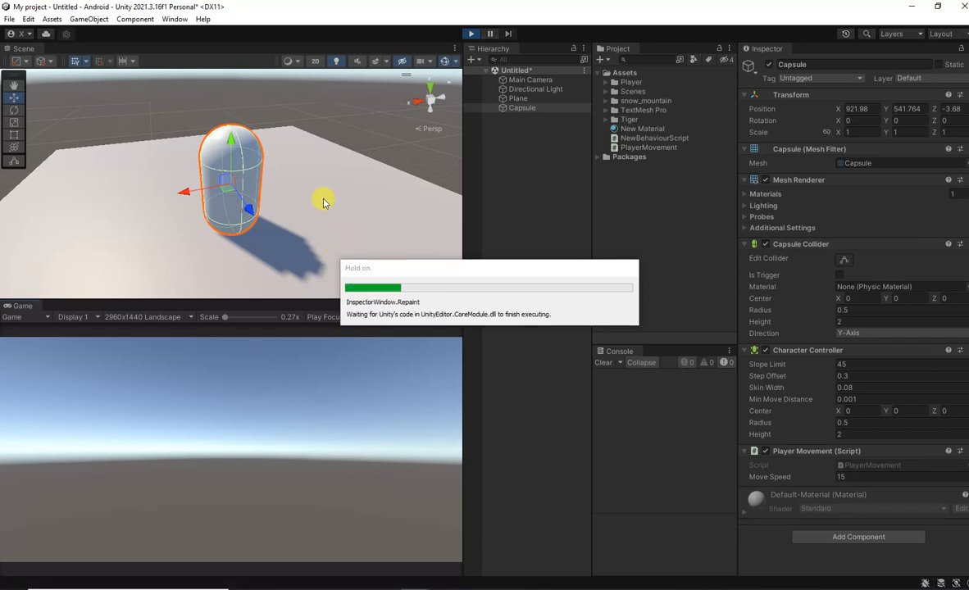
scroll(323, 204, down, 4)
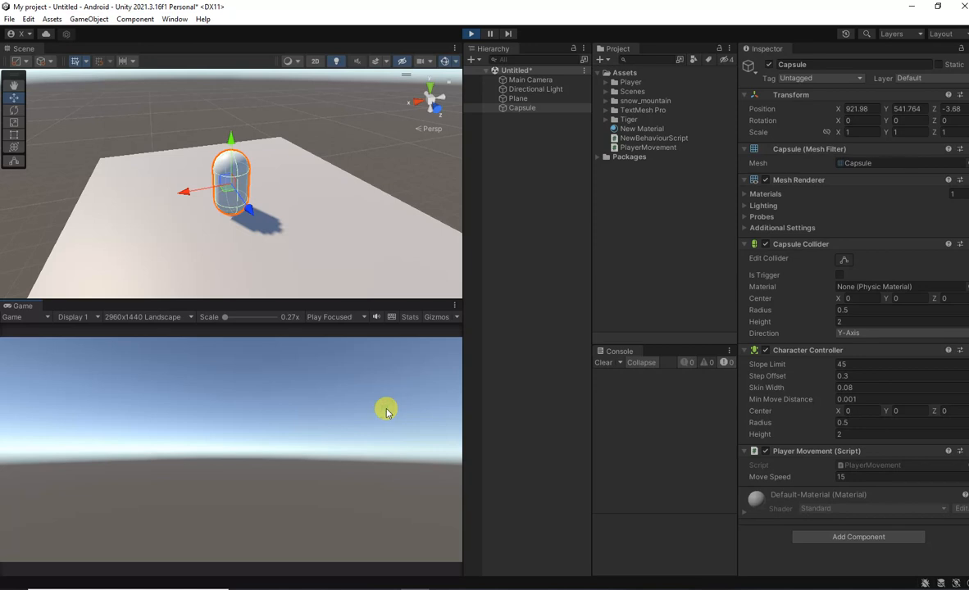
key(s)
key(s)
key(d)
key(a)
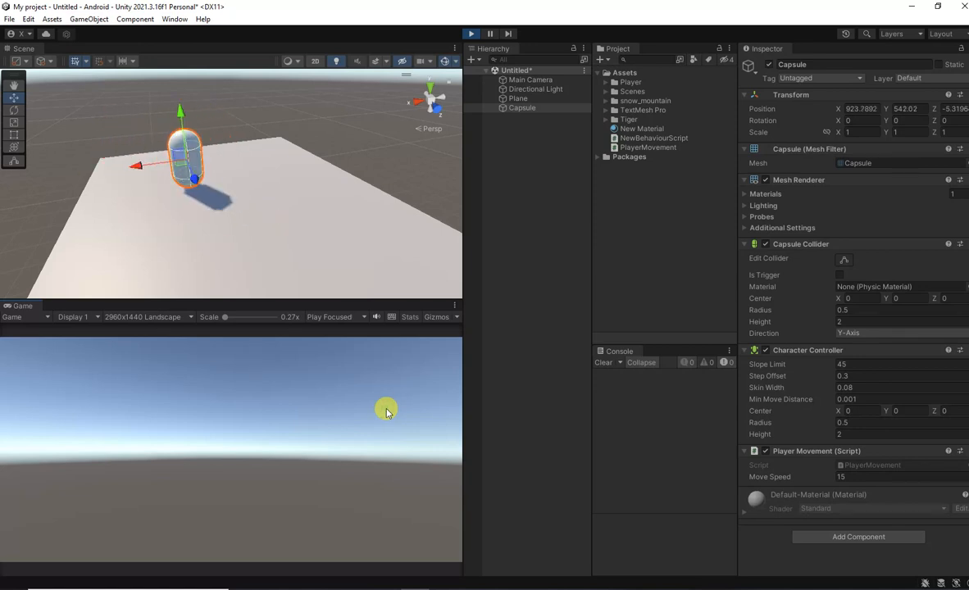
key(w)
key(a)
key(d)
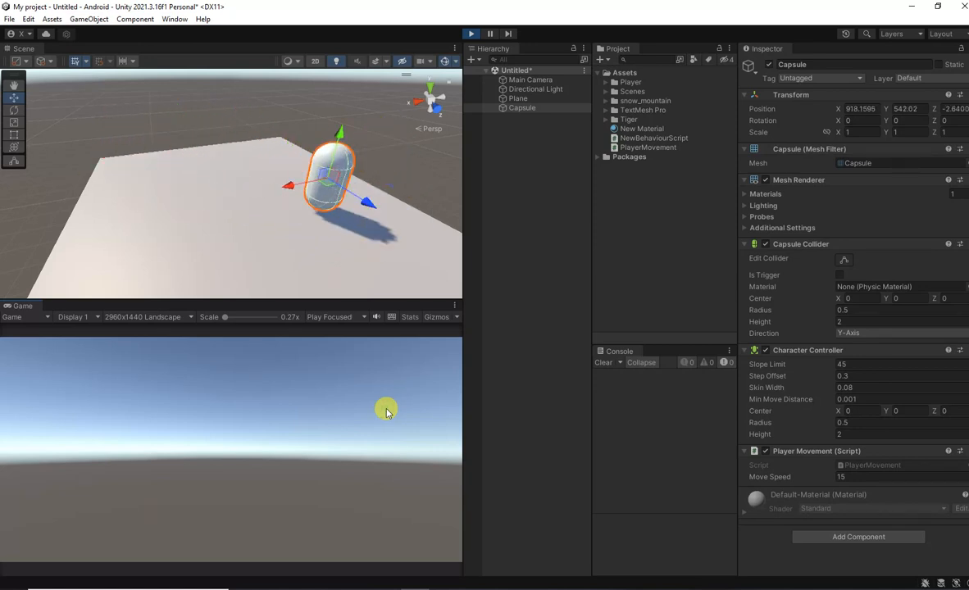
key(w)
key(s)
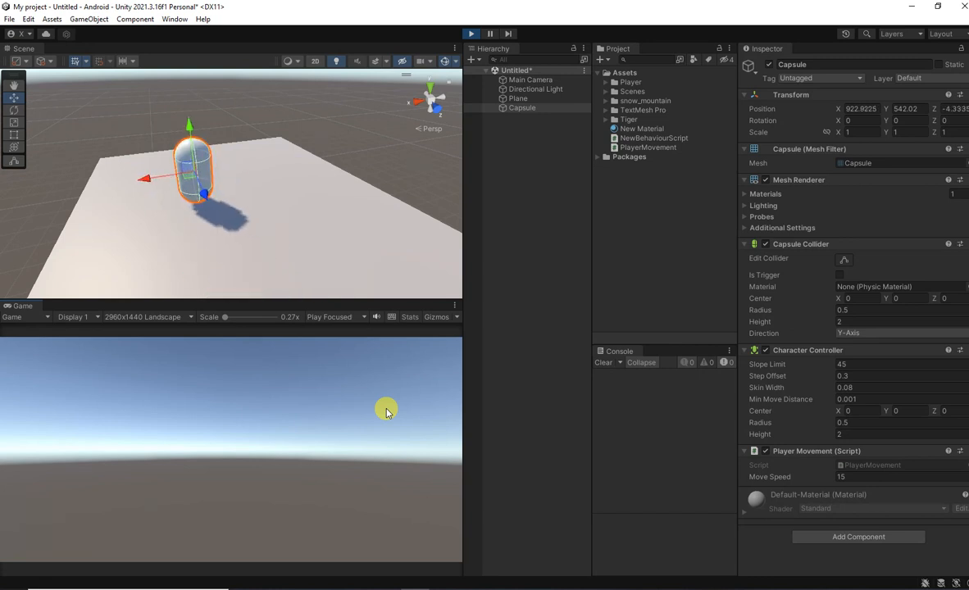
key(d)
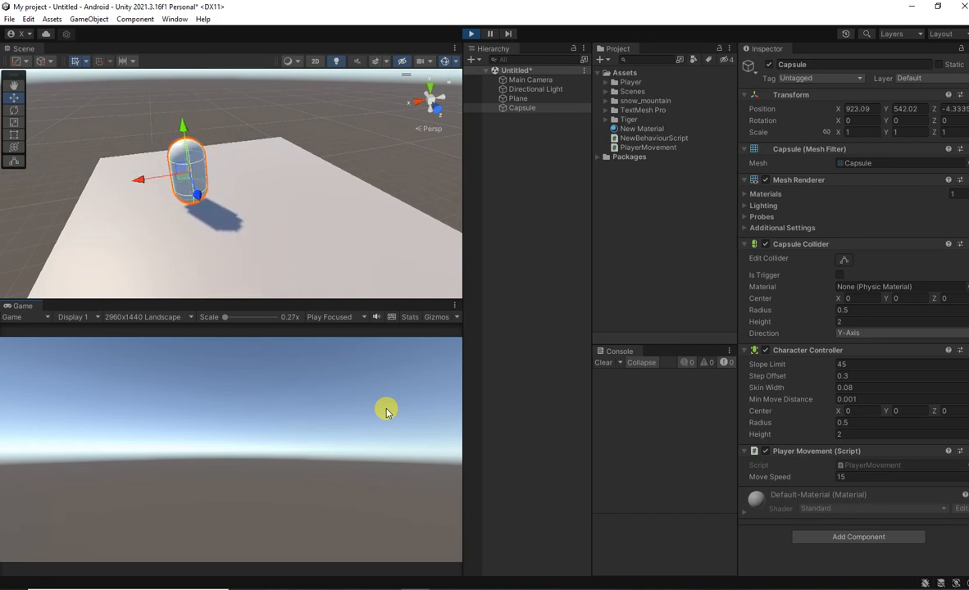
key(s)
key(d)
key(a)
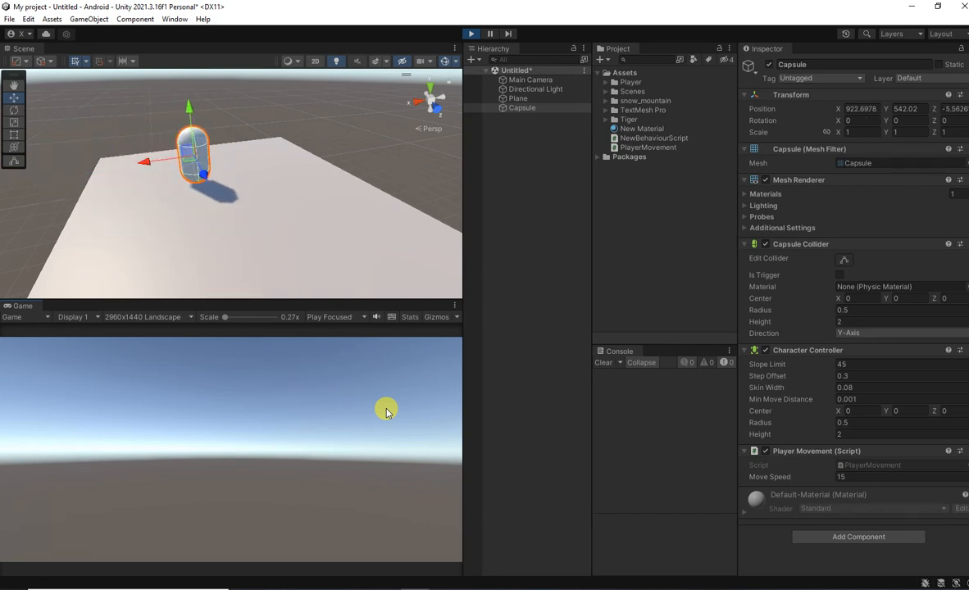
key(s)
key(w)
key(a)
key(d)
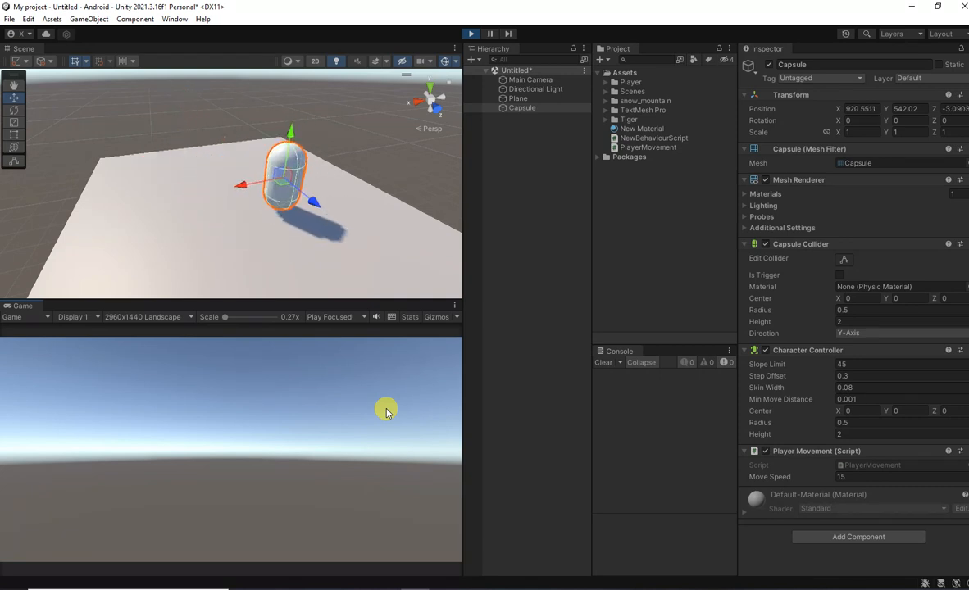
key(d)
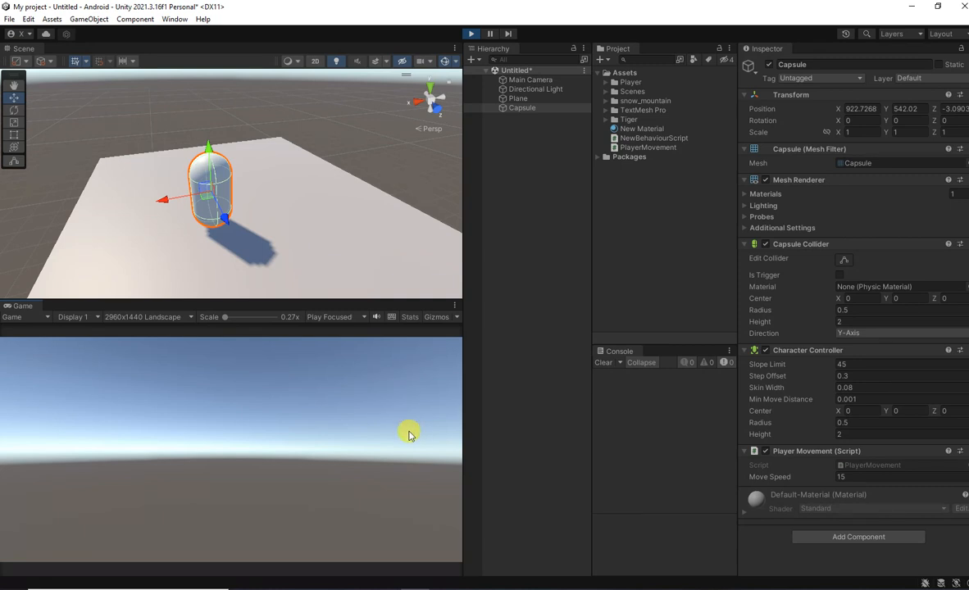
click(470, 34)
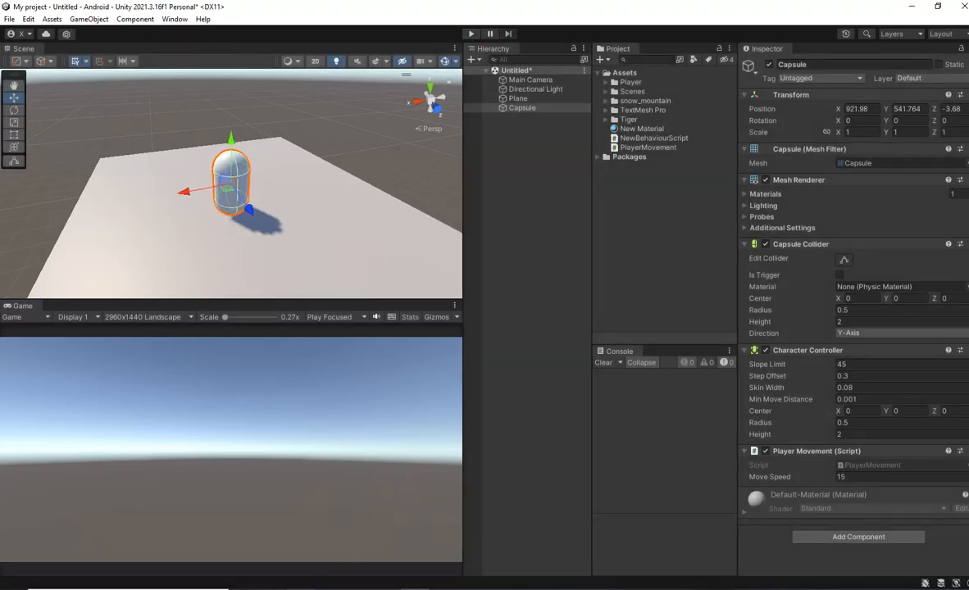
- Switch to ChatGPT and review the CharacterController example code and its explanation
key(alt+Tab)
scroll(566, 351, down, 5)
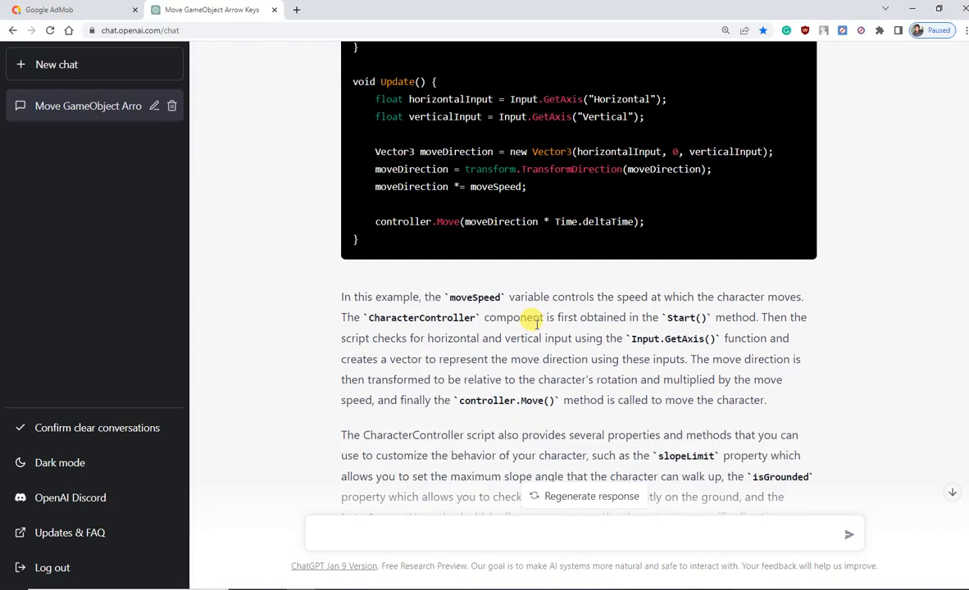
scroll(587, 351, up, 2)
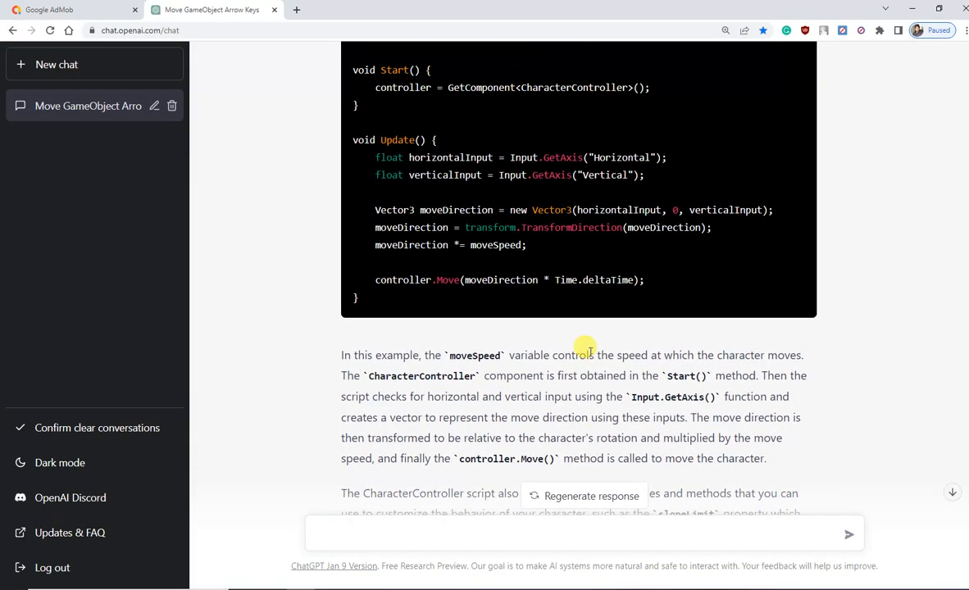
scroll(584, 346, up, 2)
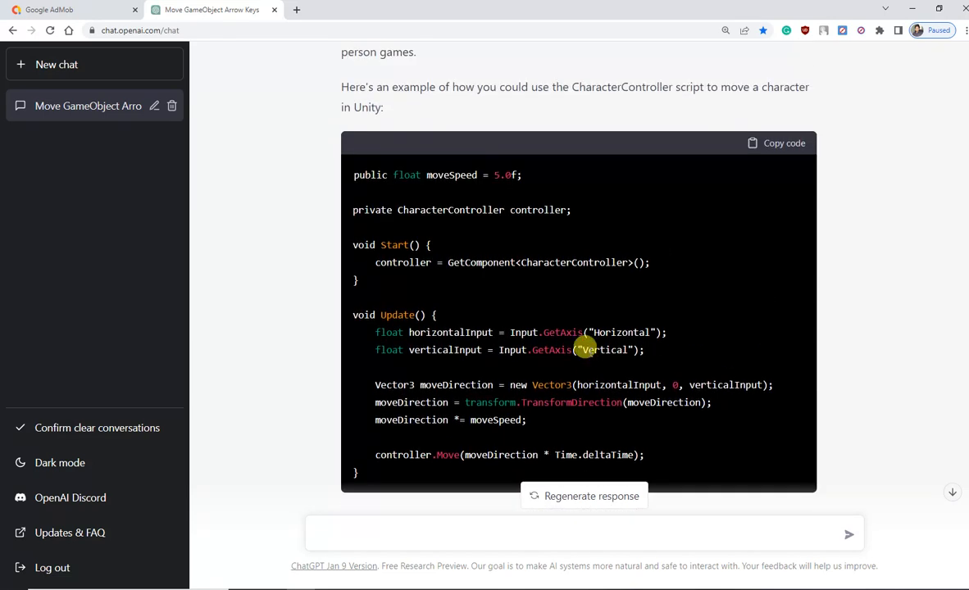